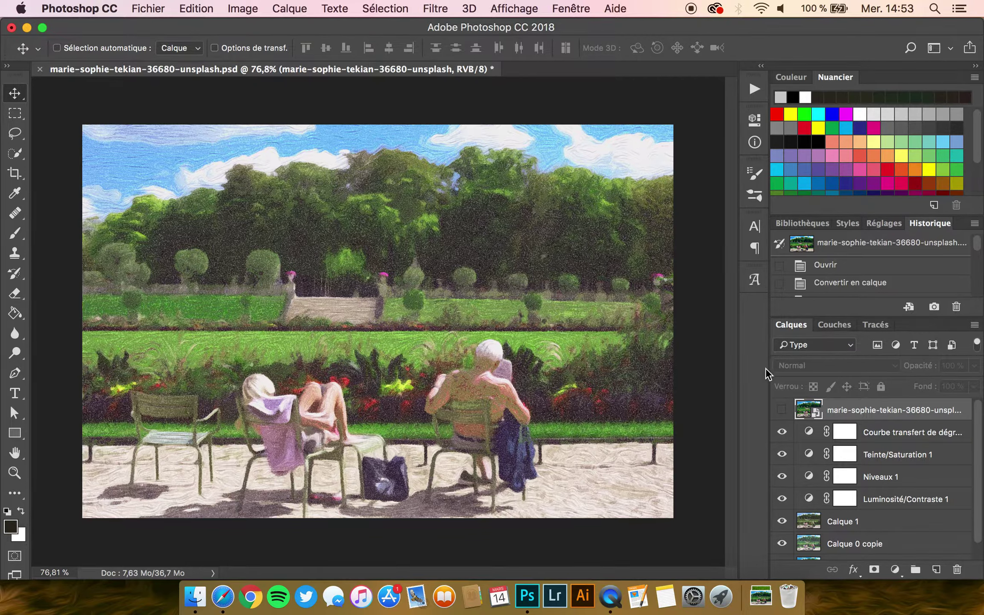
Open the original JPG garden photo as its own document and resize the image to 2000 × 1333 pixels.
left_click(761, 597)
left_click_drag(774, 529, 542, 71)
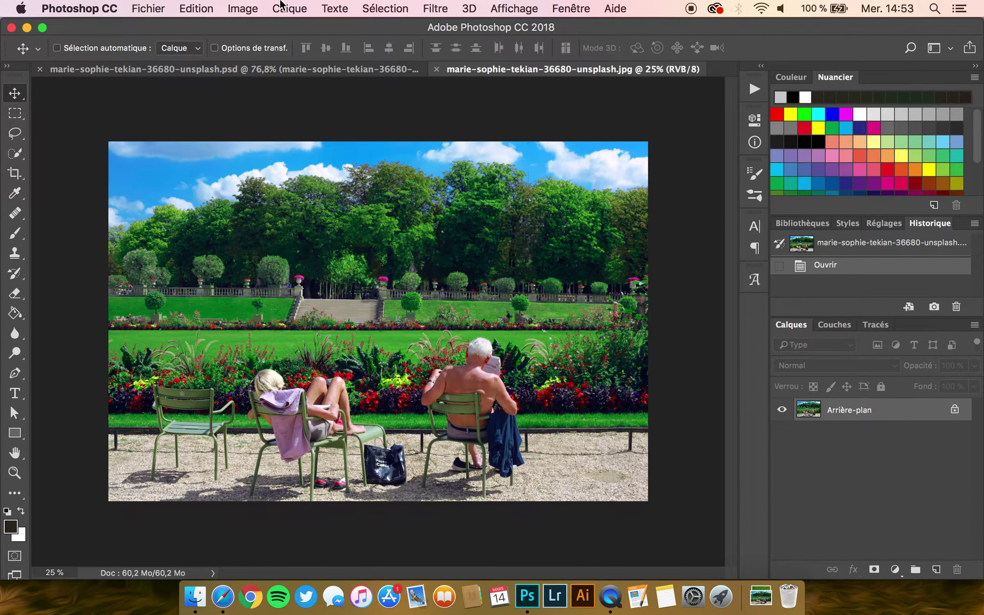
left_click(245, 9)
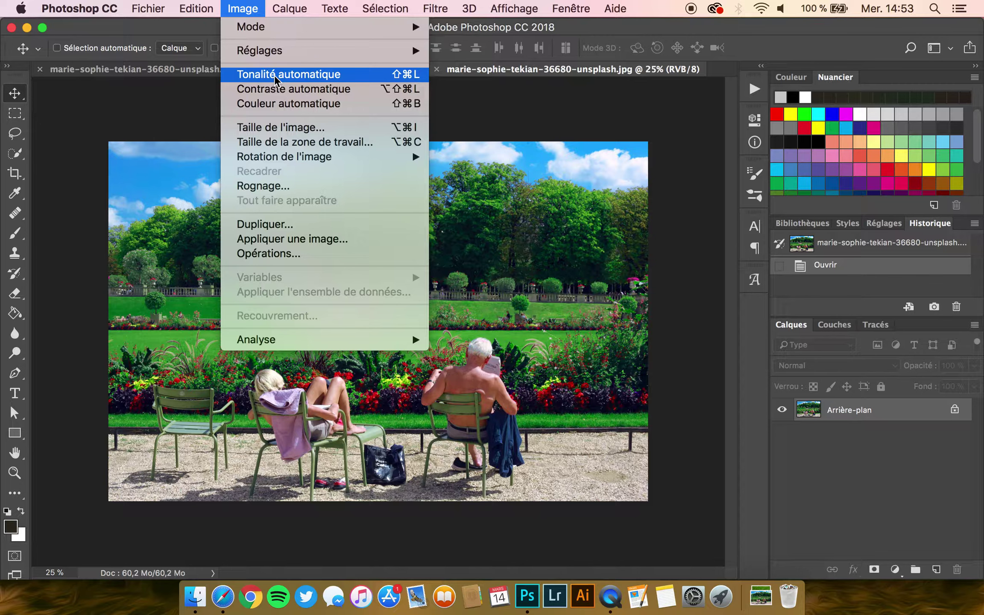
left_click(263, 134)
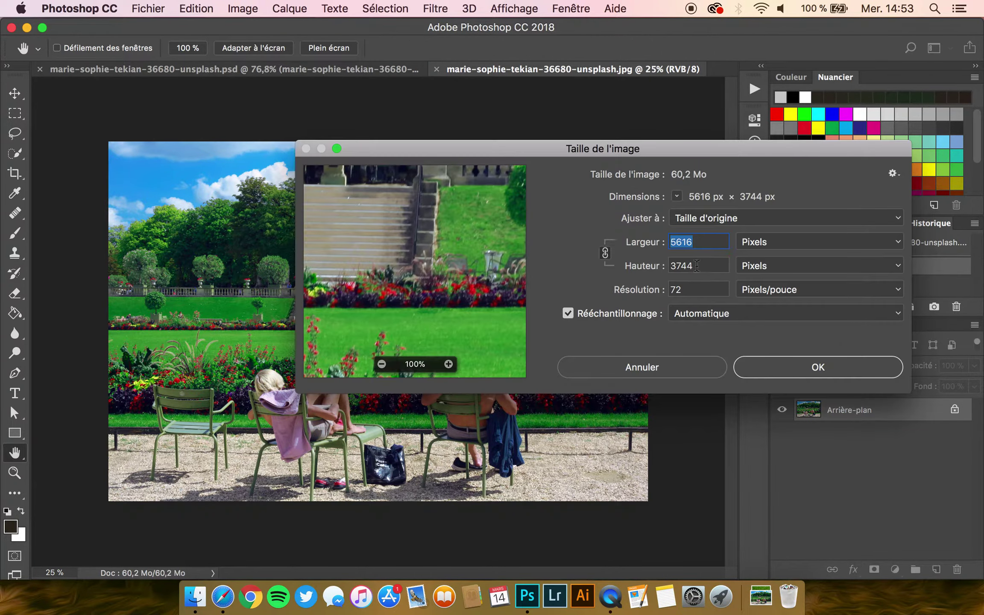
type("2000")
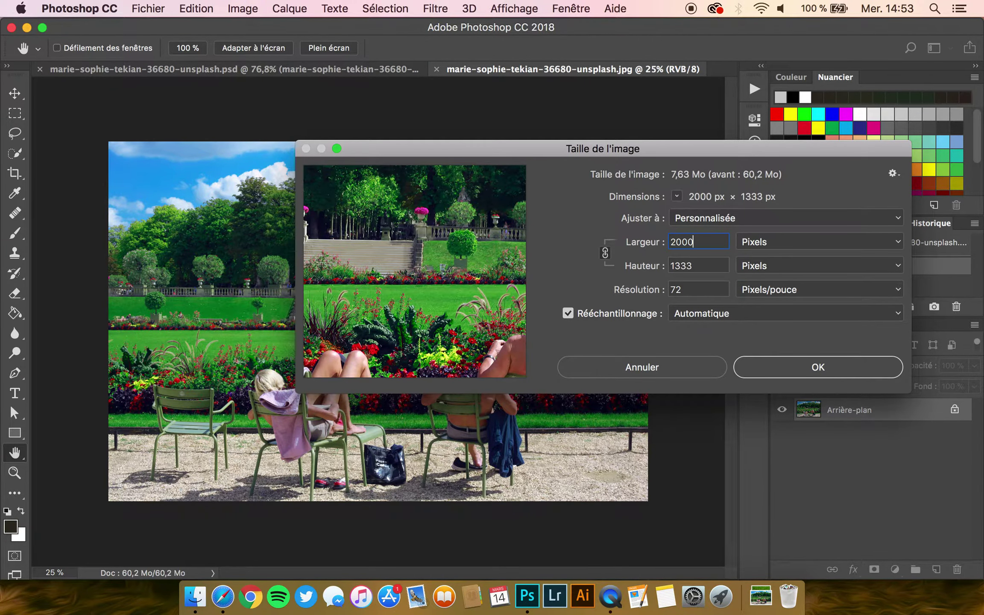
key("Return")
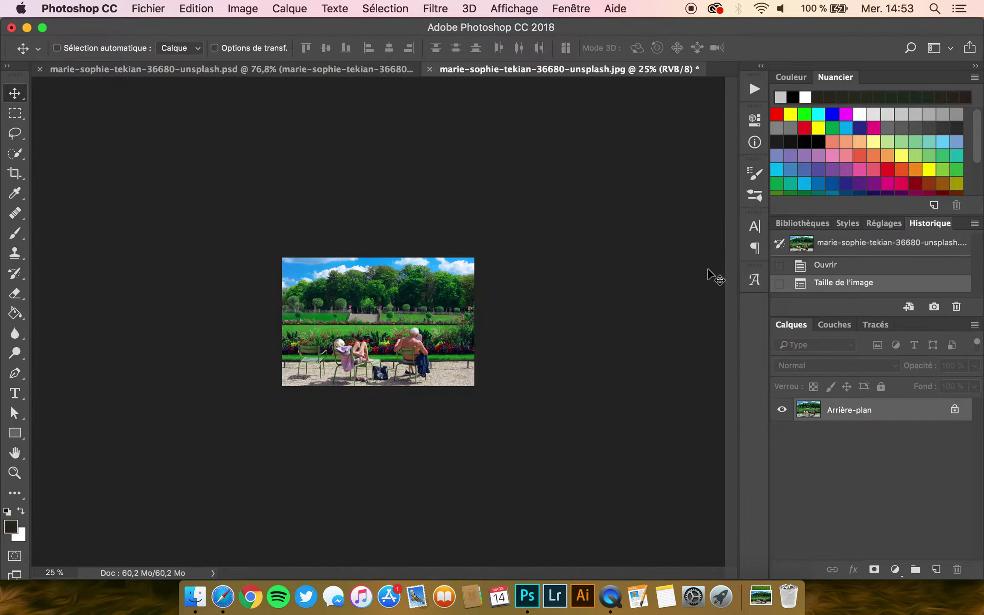
scroll(308, 372, "up", 3)
scroll(308, 372, "up", 5)
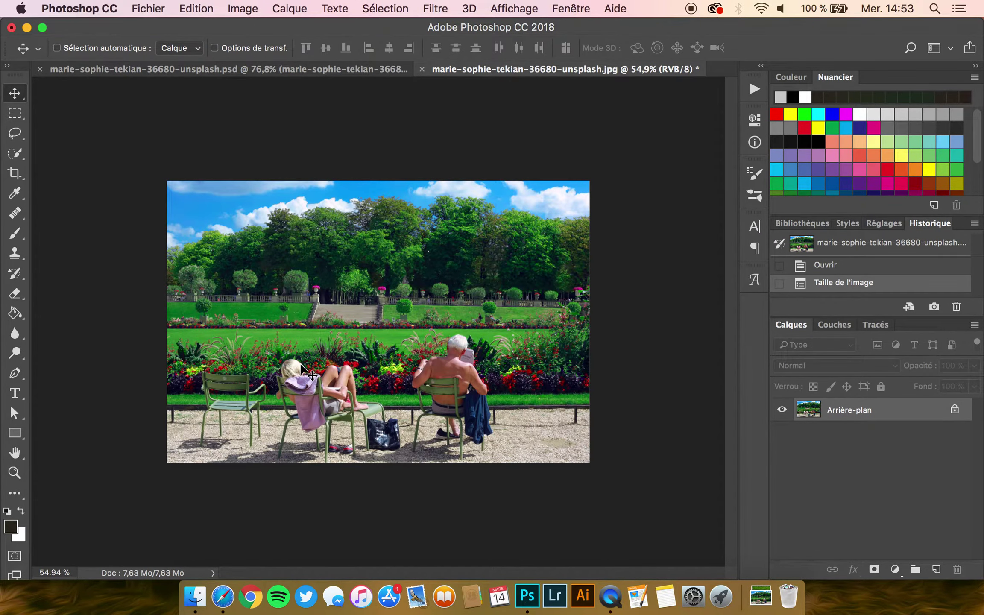
Convert the Arrière-plan background into the regular layer Calque 0 and duplicate it.
double_click(866, 412)
left_click(647, 252)
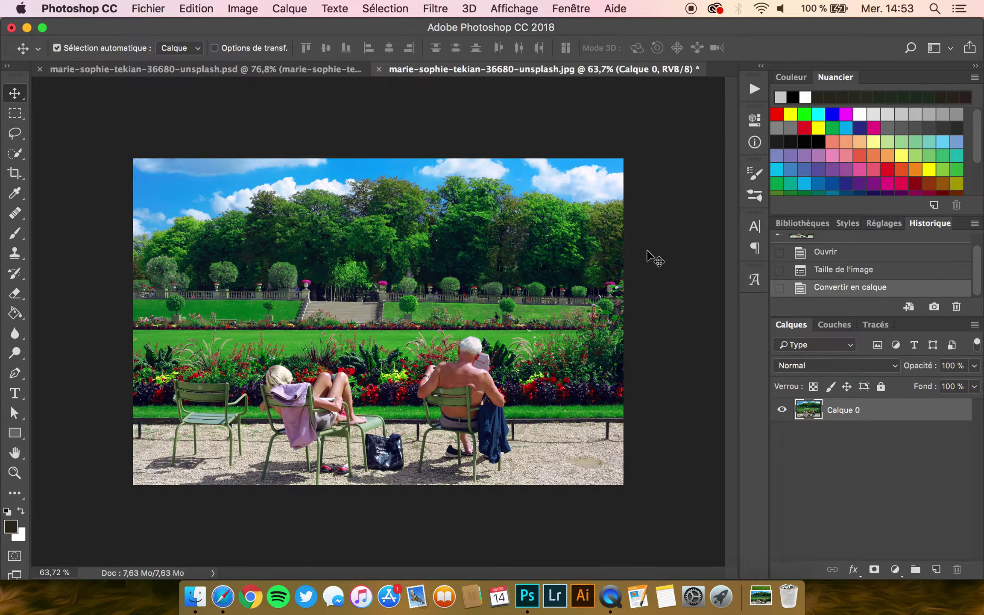
key("super+j")
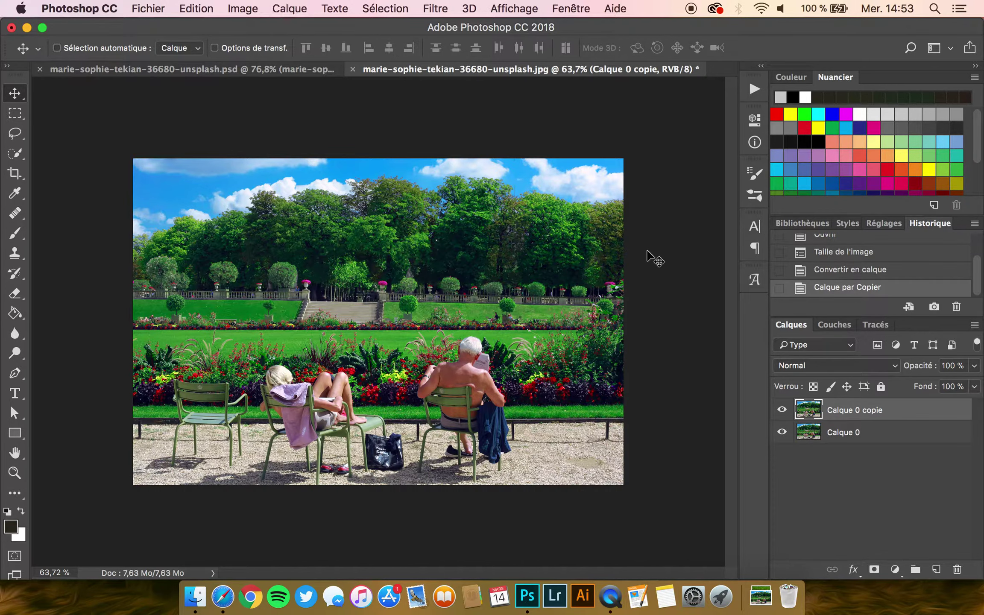
Hide the layer copy and apply Peinture à l'huile to Calque 0: Stylisation 8,9, Netteté 8,9, Echelle 3,2, Grosseur 3,2, Angle 86°, Brillance 3,0.
left_click(782, 410)
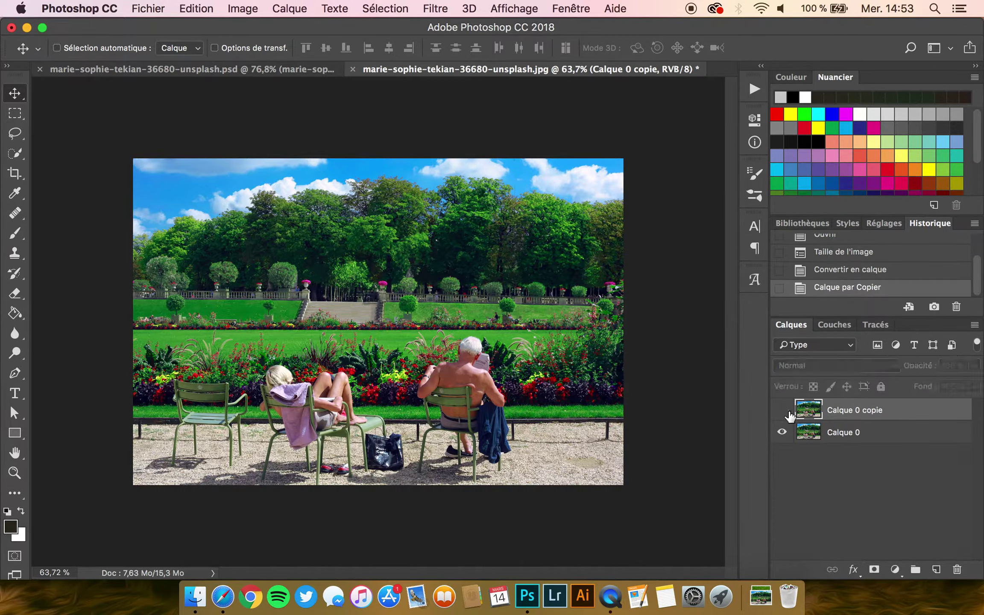
left_click(871, 436)
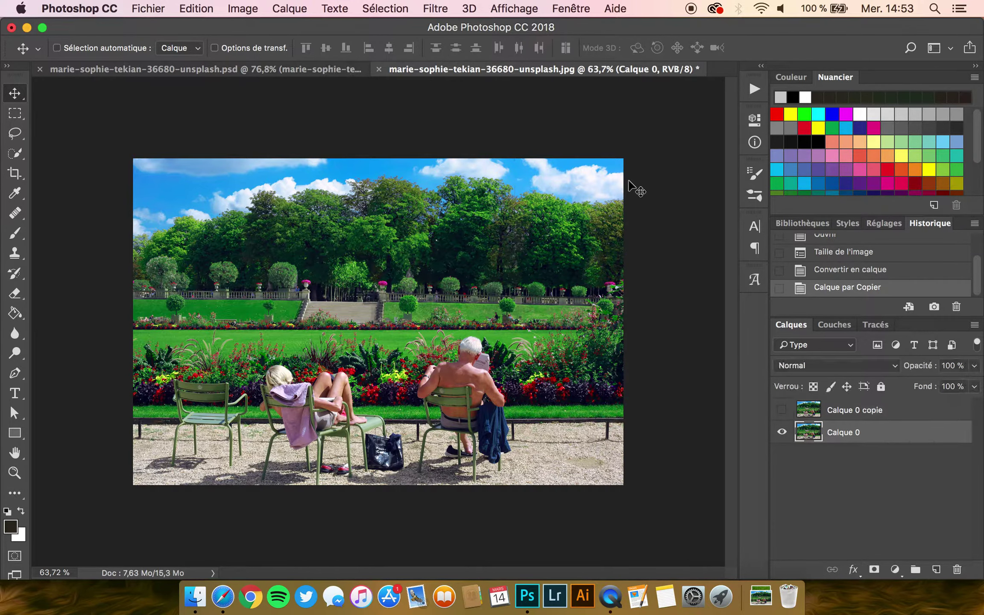
left_click(435, 8)
mouse_move(477, 223)
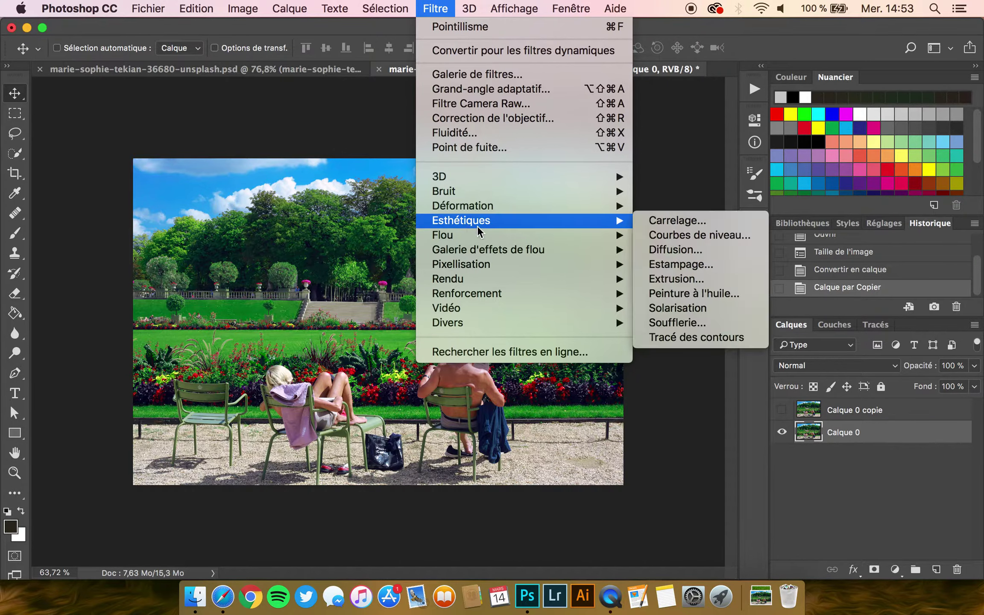
left_click(721, 294)
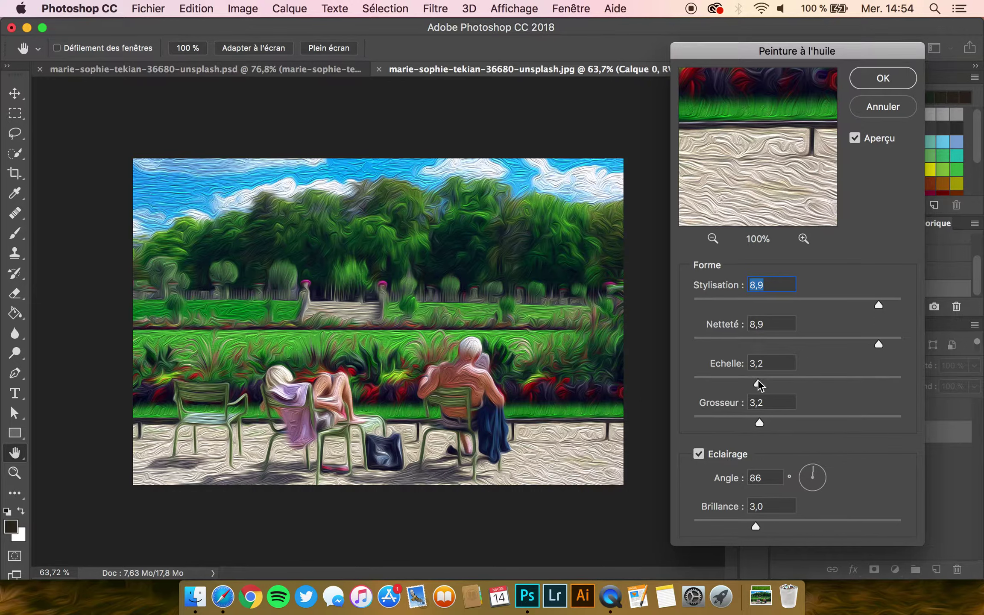
left_click(766, 479)
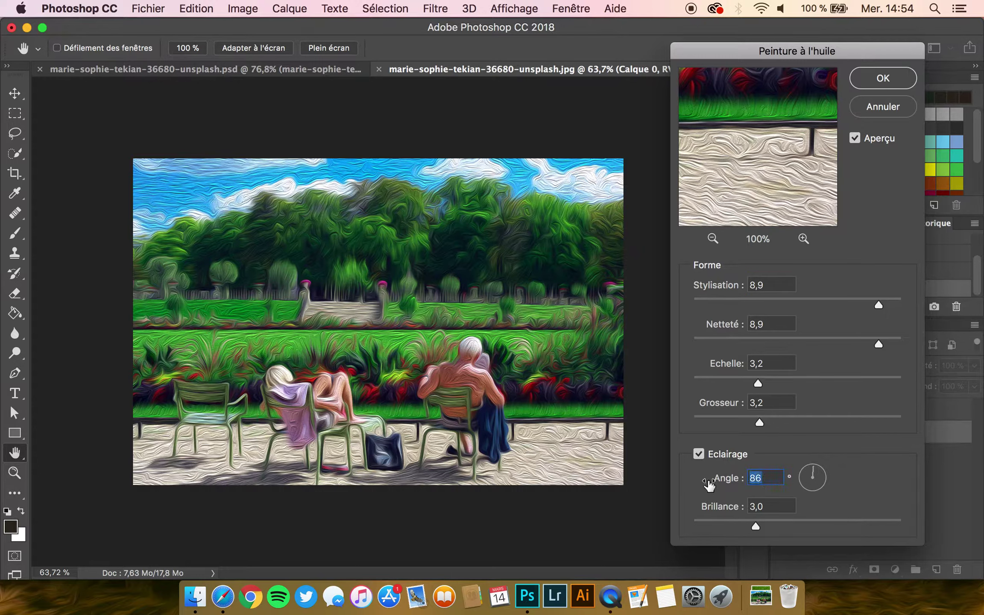
left_click(769, 509)
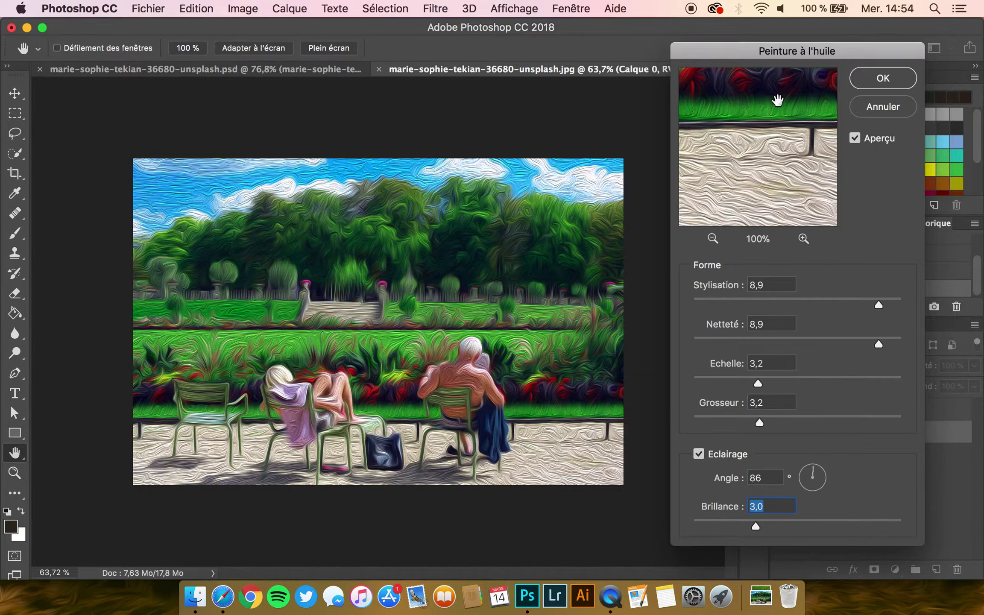
left_click(881, 84)
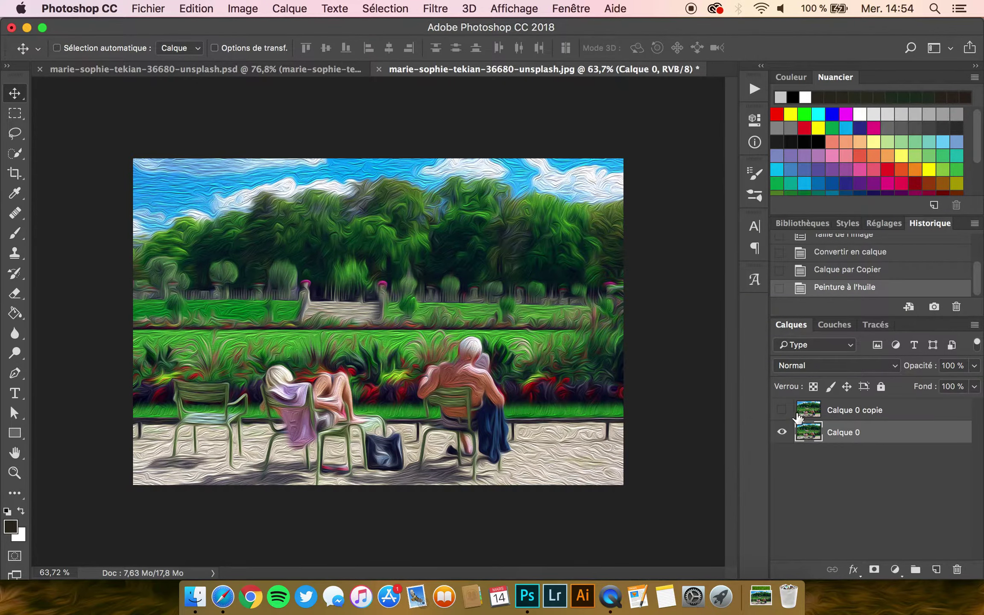
Show Calque 0 copie and apply the Pinceau à sec filter to it with Epaisseur 10, Détail 0 and Texture 1.
left_click(803, 411)
left_click(782, 410)
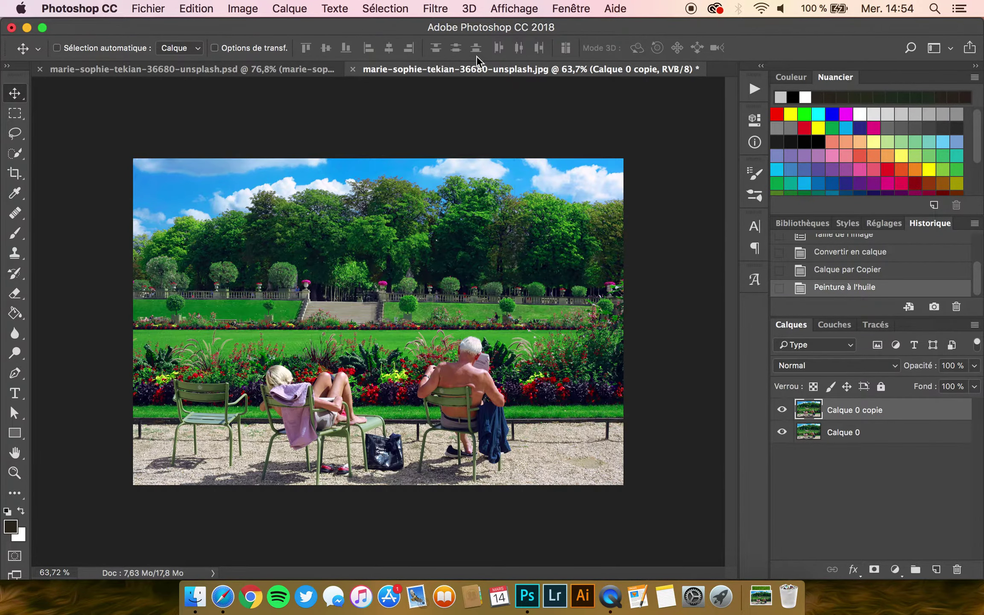
left_click(435, 9)
mouse_move(469, 222)
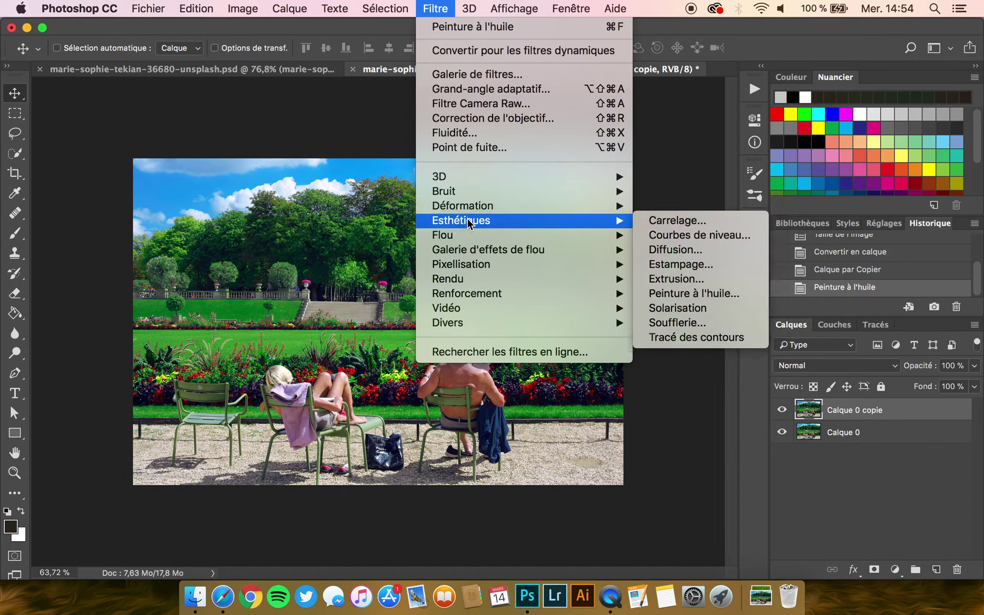
left_click(464, 73)
left_click(435, 9)
left_click(442, 70)
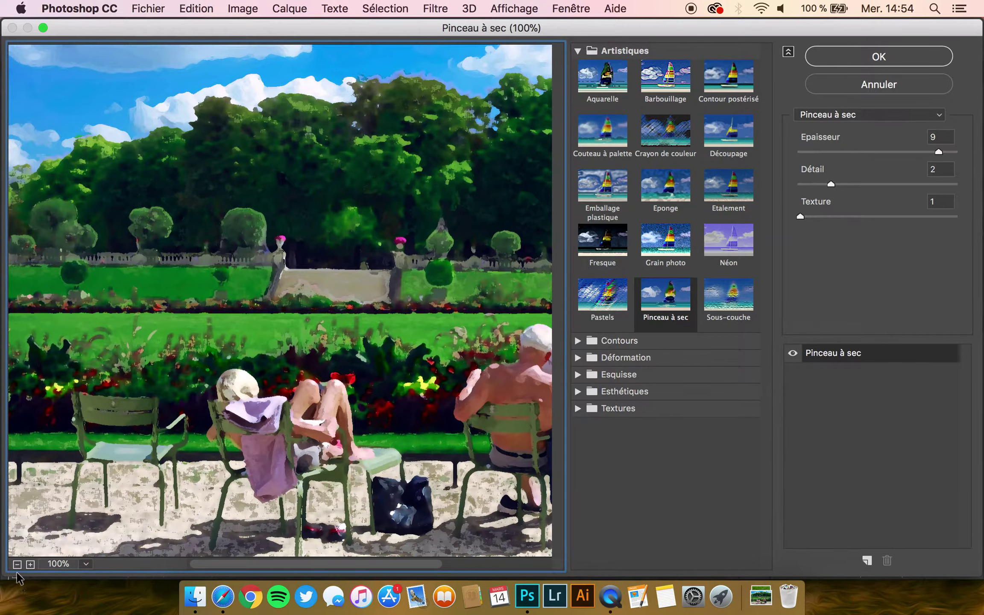
left_click_drag(939, 152, 974, 159)
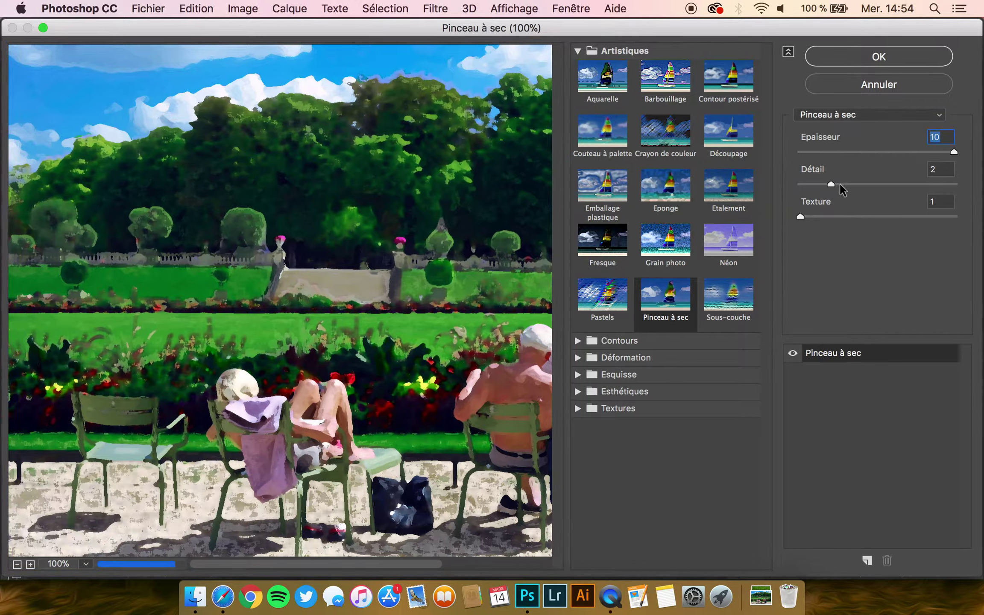
left_click_drag(831, 184, 780, 184)
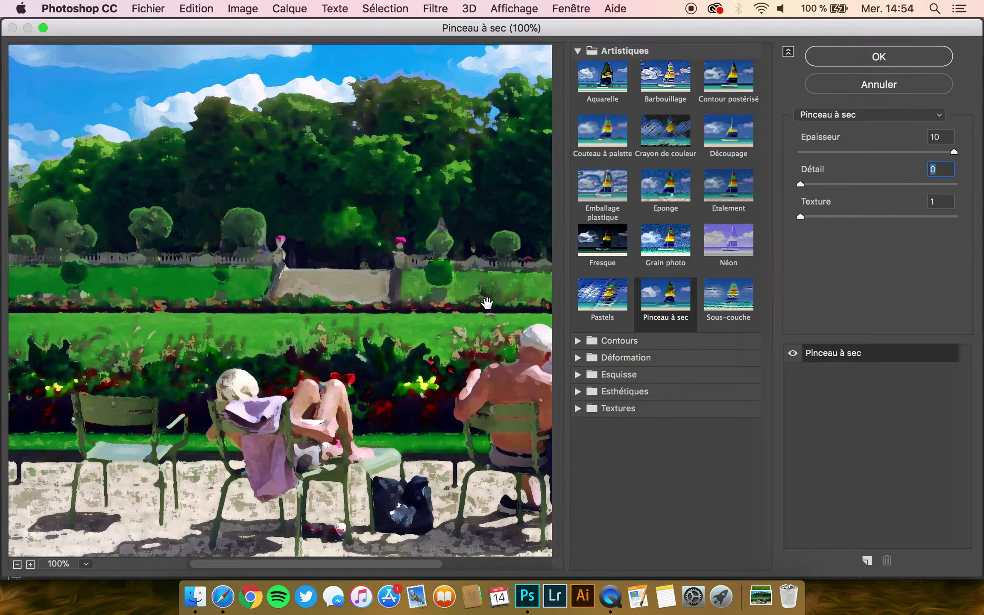
left_click(857, 64)
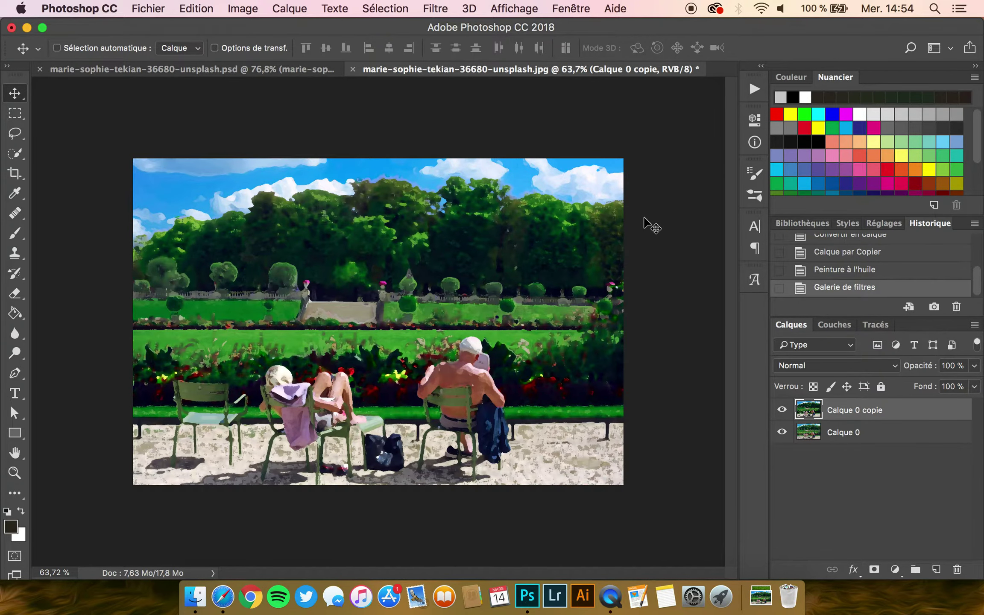
Apply the Pointillisme filter to Calque 0 copie with a Cellule size of 3.
left_click(438, 8)
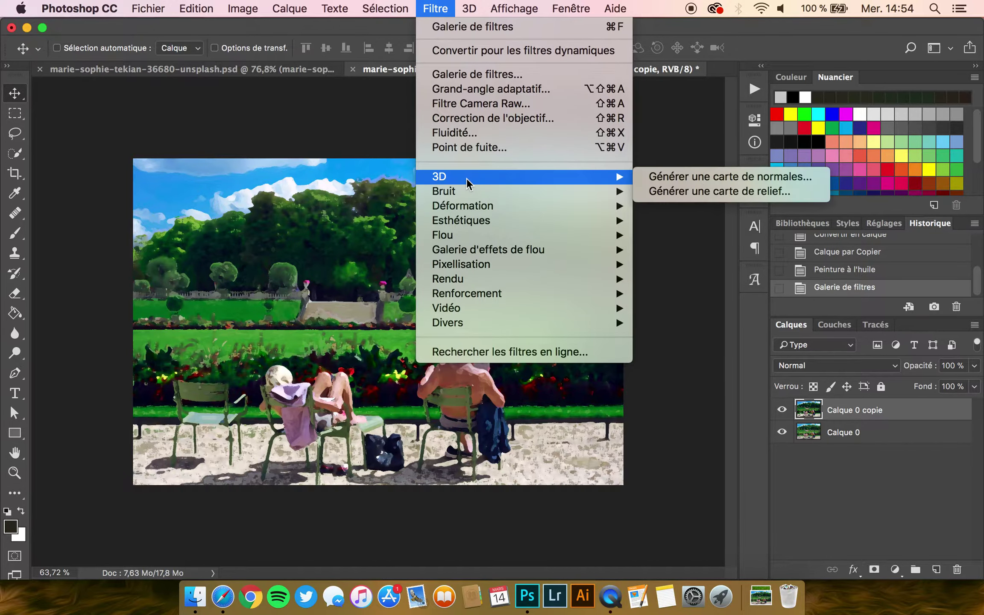
mouse_move(468, 263)
left_click(694, 351)
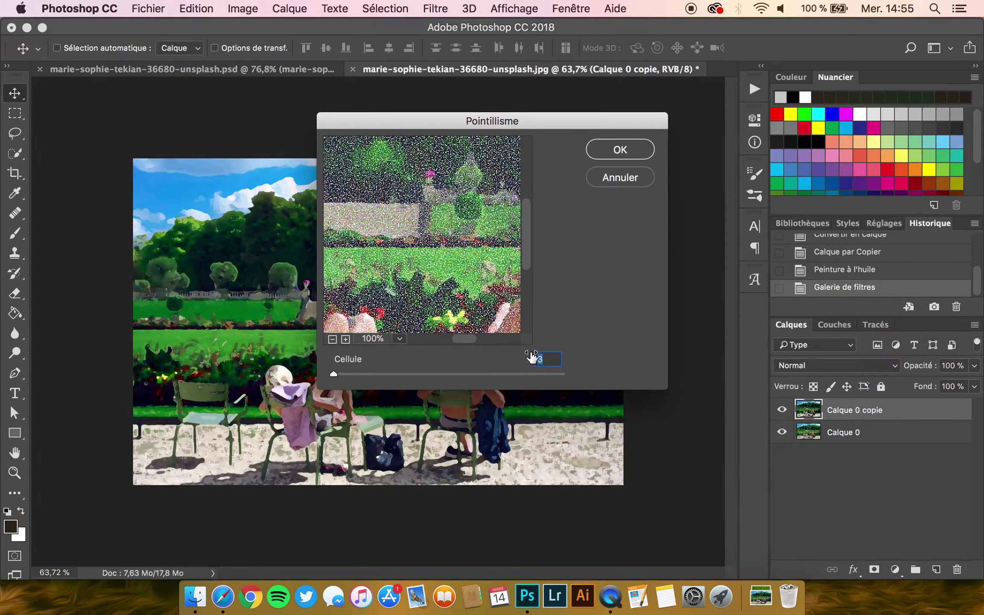
left_click(620, 150)
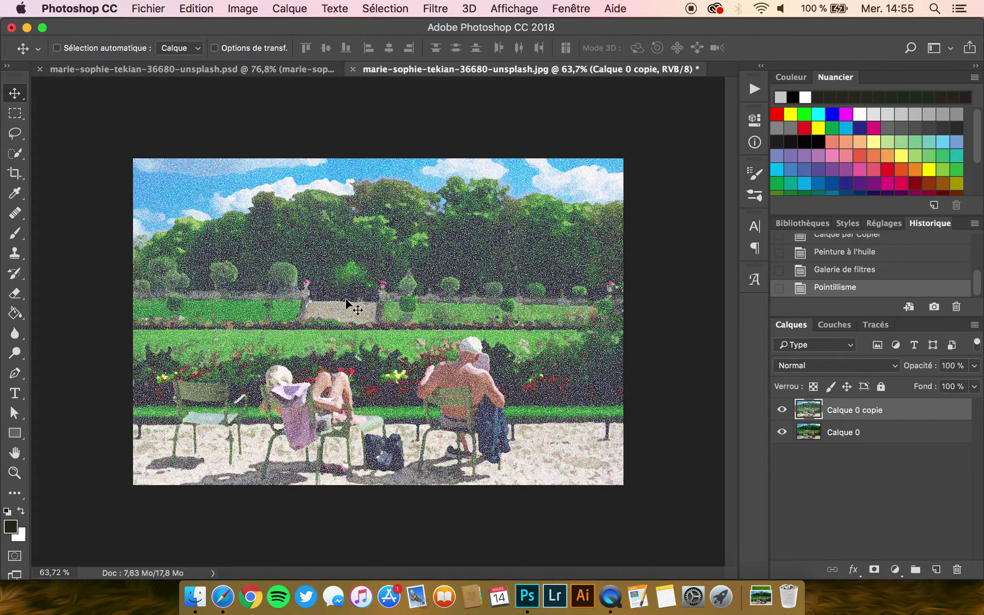
Lower the opacity of Calque 0 copie to 70 % so the oil-painted layer below blends in.
scroll(355, 295, "up", 5)
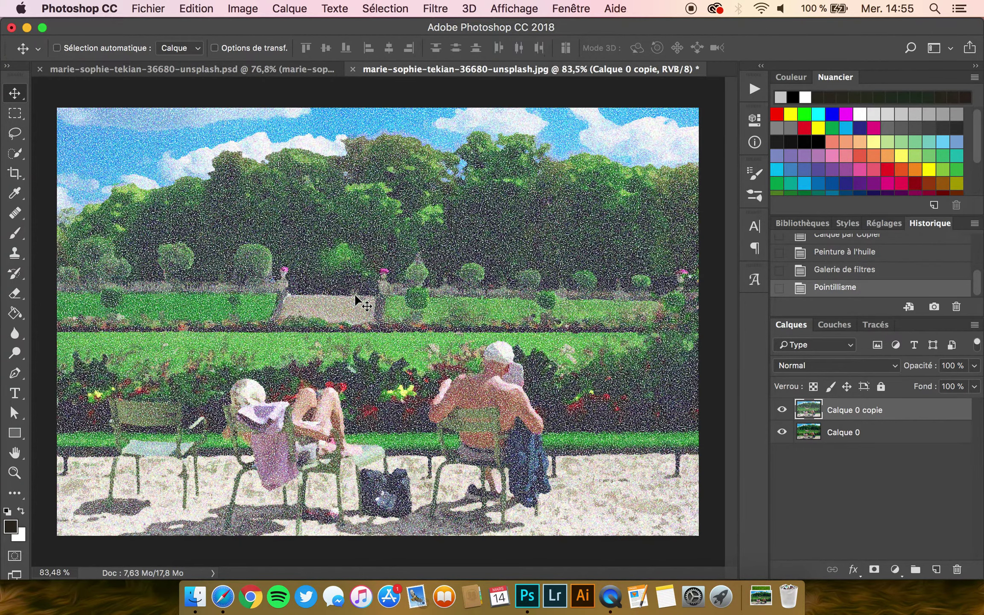
left_click(974, 365)
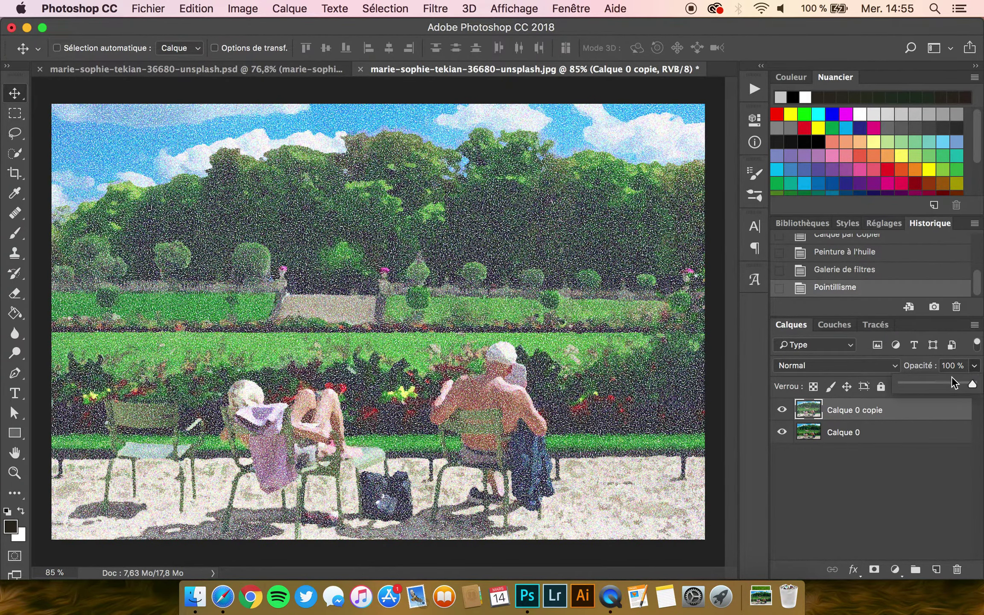
left_click(951, 383)
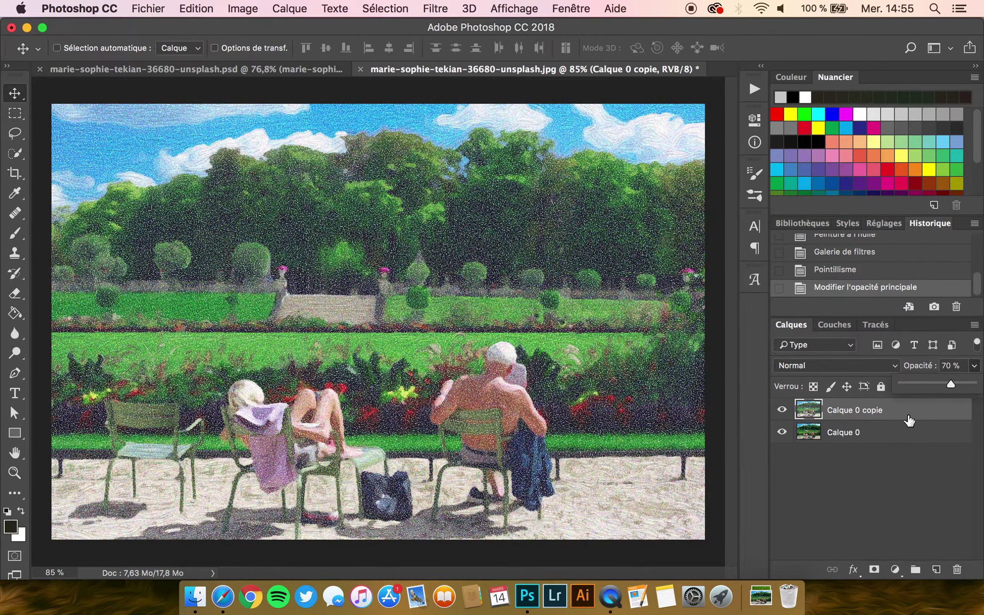
left_click(885, 413)
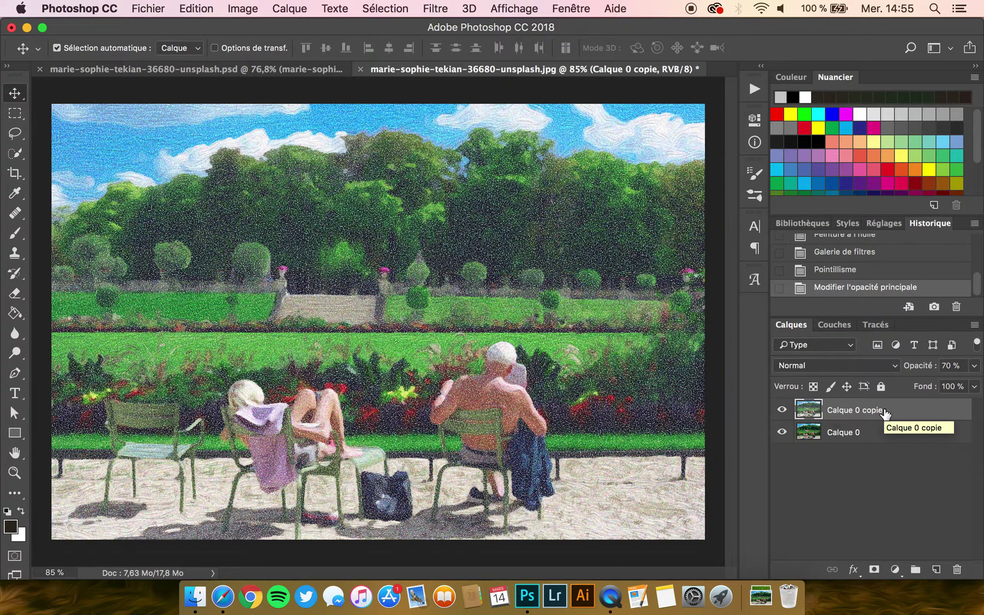
Try to stamp all visible layers into a new merged layer above Calque 0 copie.
key("super+alt+shift+e")
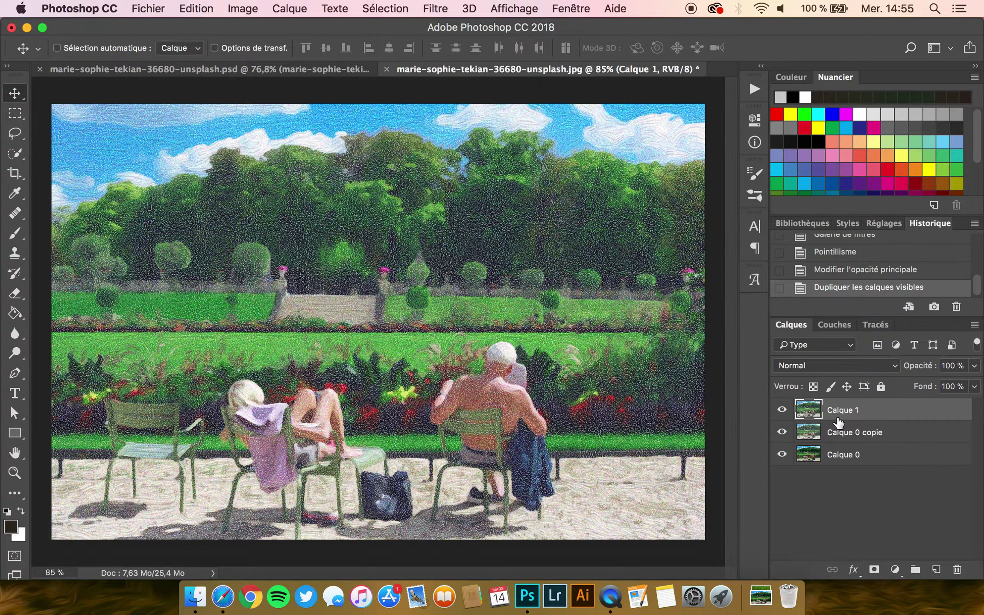
key("super+z")
right_click(852, 411)
left_click(894, 428)
Duplicate Calque 0 and Calque 0 copie together and merge the two duplicates into a single layer.
left_click(884, 432, "shift")
right_click(880, 429)
scroll(826, 453, "down", 5)
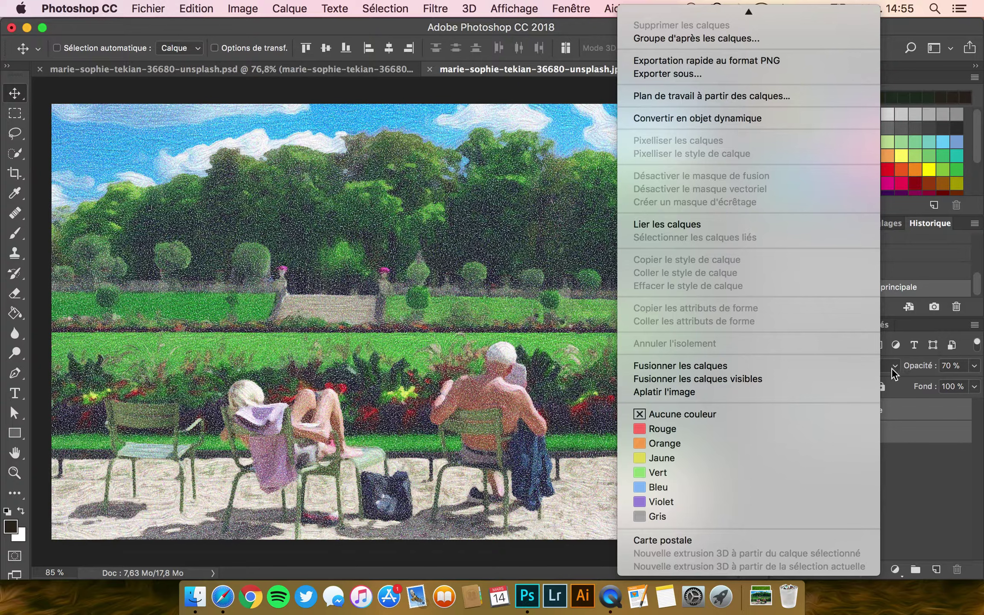
left_click(905, 405)
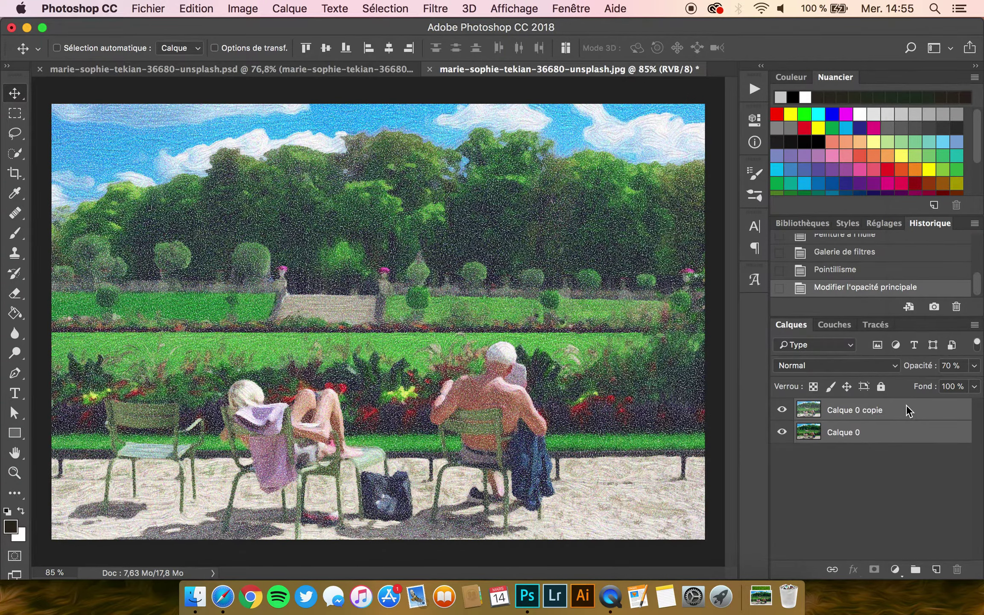
key("super+j")
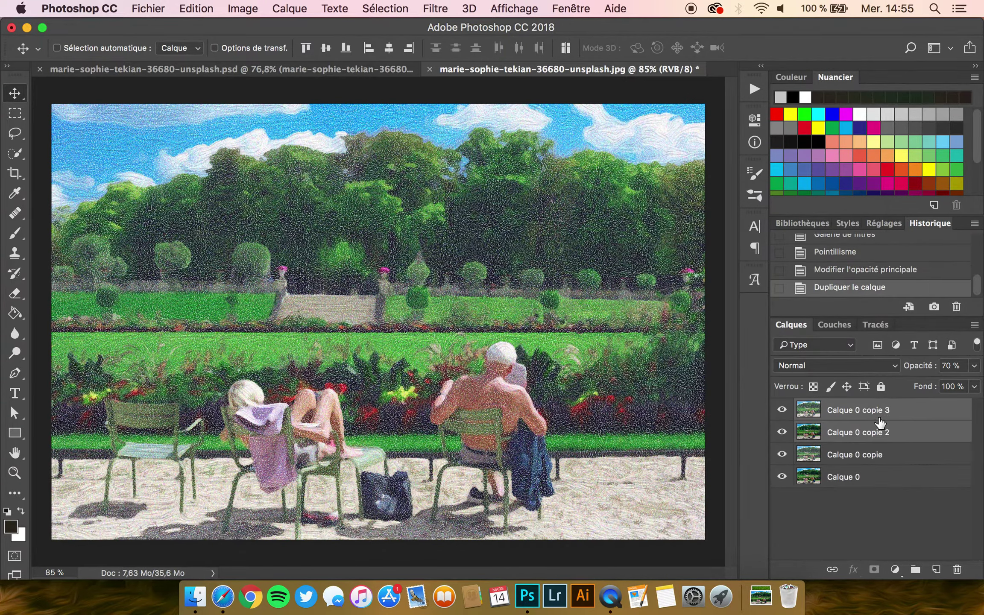
right_click(883, 412)
scroll(798, 474, "down", 5)
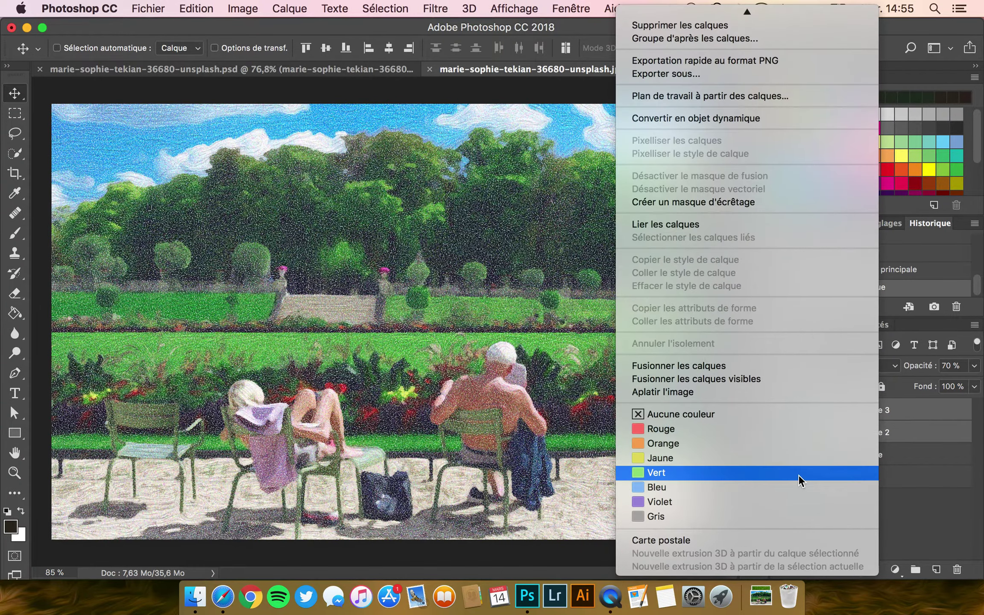
left_click(682, 367)
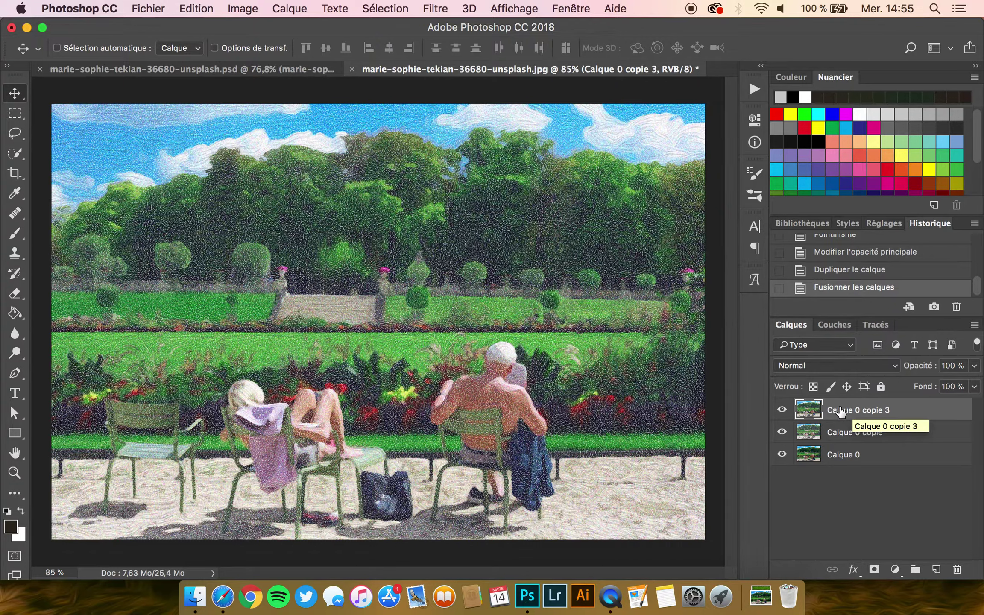
Apply the Découpage filter to Calque 0 copie 3 with Niveaux 8, Simplicité 1 and Fidélité 1.
left_click(428, 8)
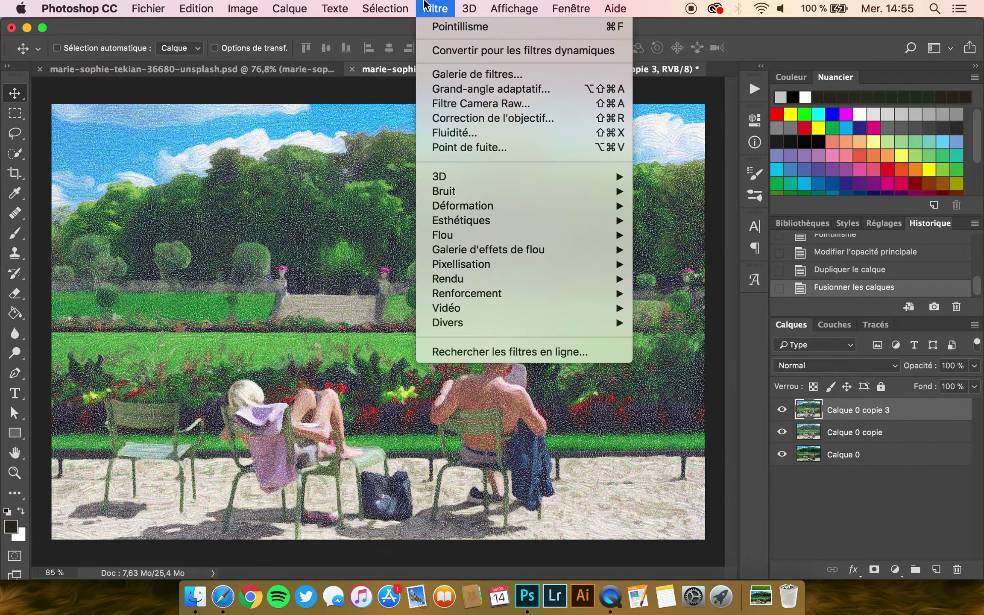
left_click(452, 73)
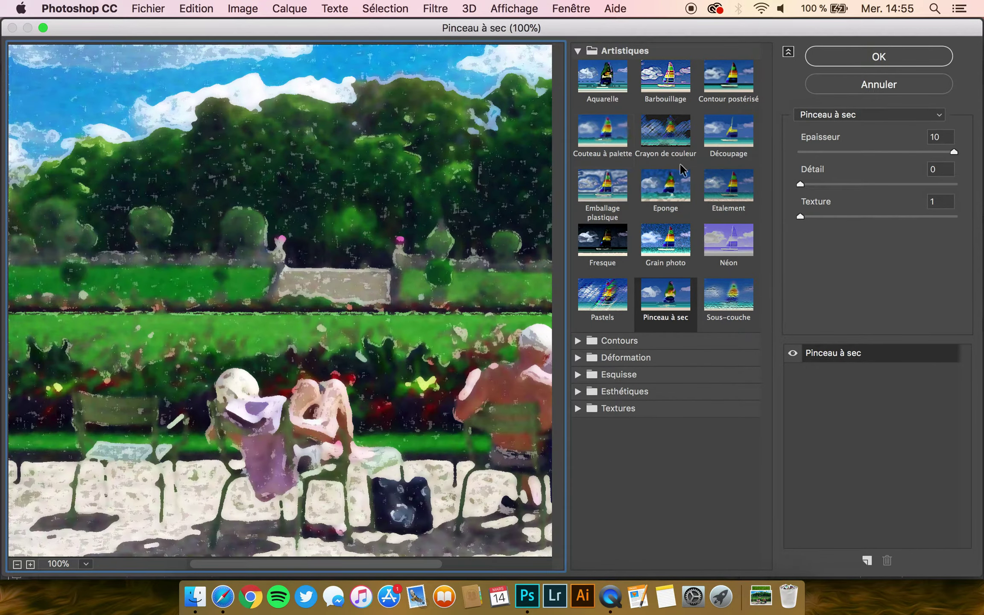
left_click(729, 132)
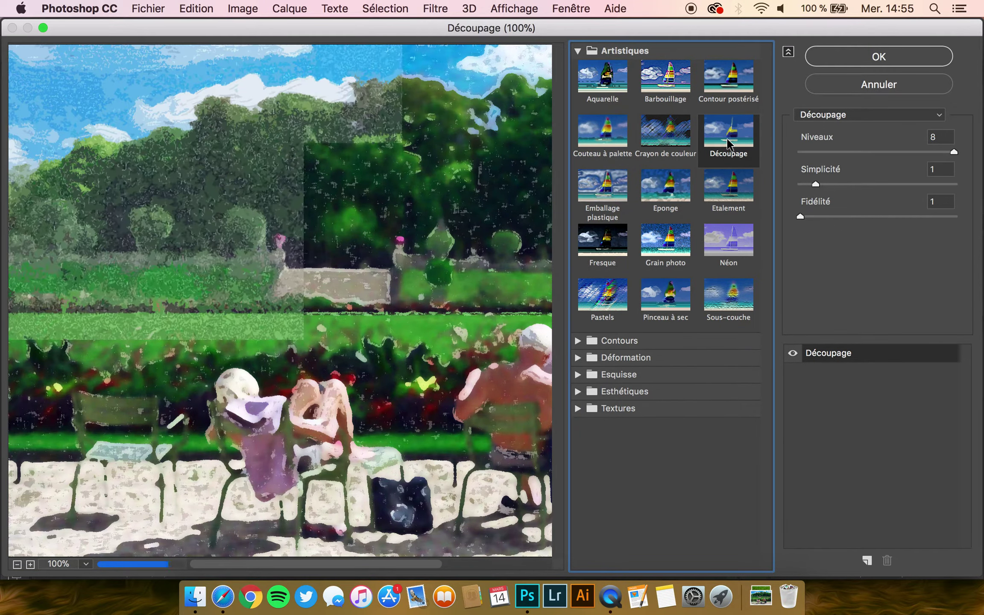
left_click(17, 564)
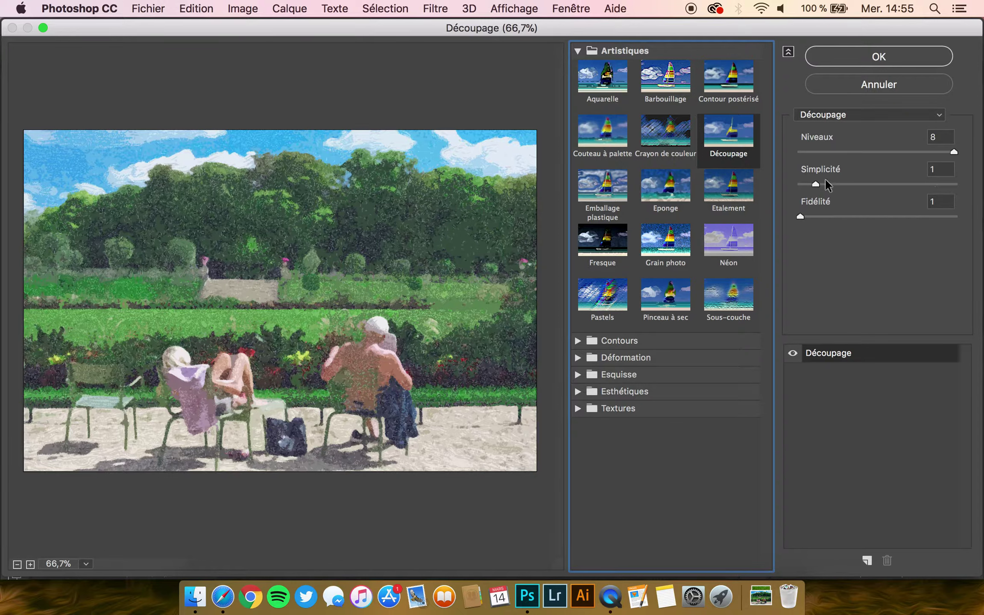
left_click_drag(816, 183, 791, 184)
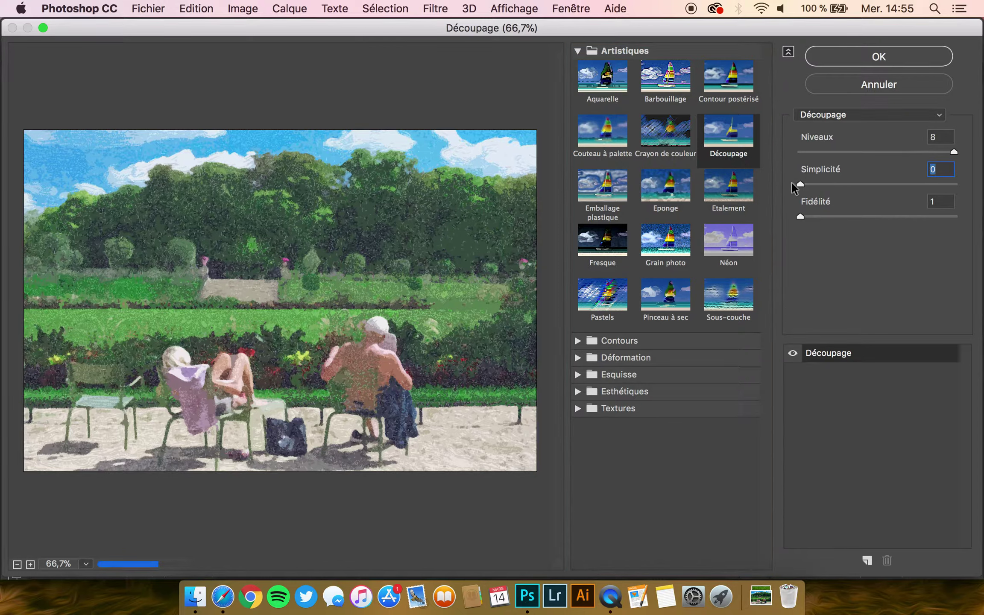
left_click(814, 184)
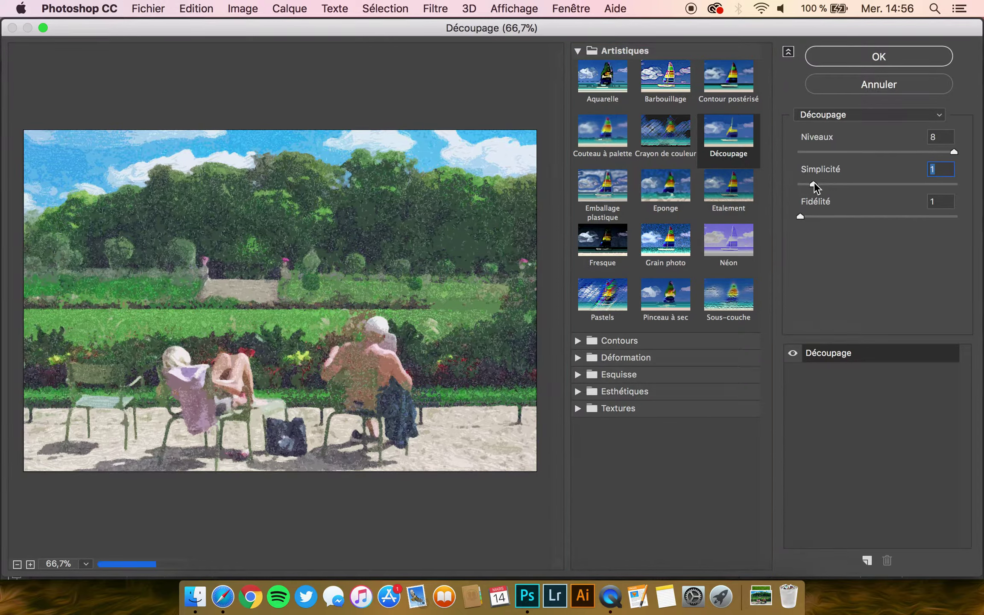
left_click(834, 184)
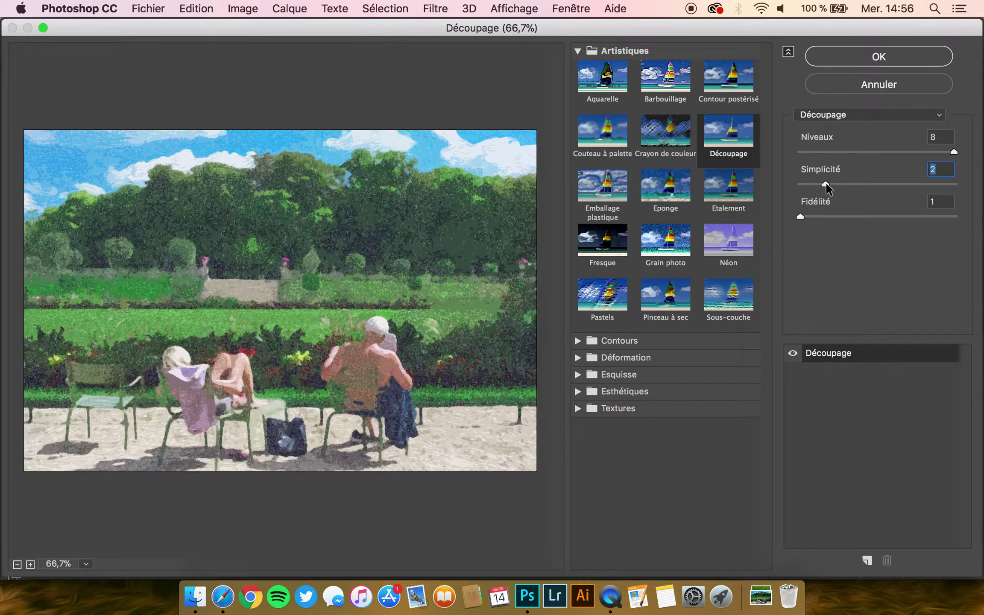
left_click_drag(826, 184, 820, 184)
left_click(933, 152)
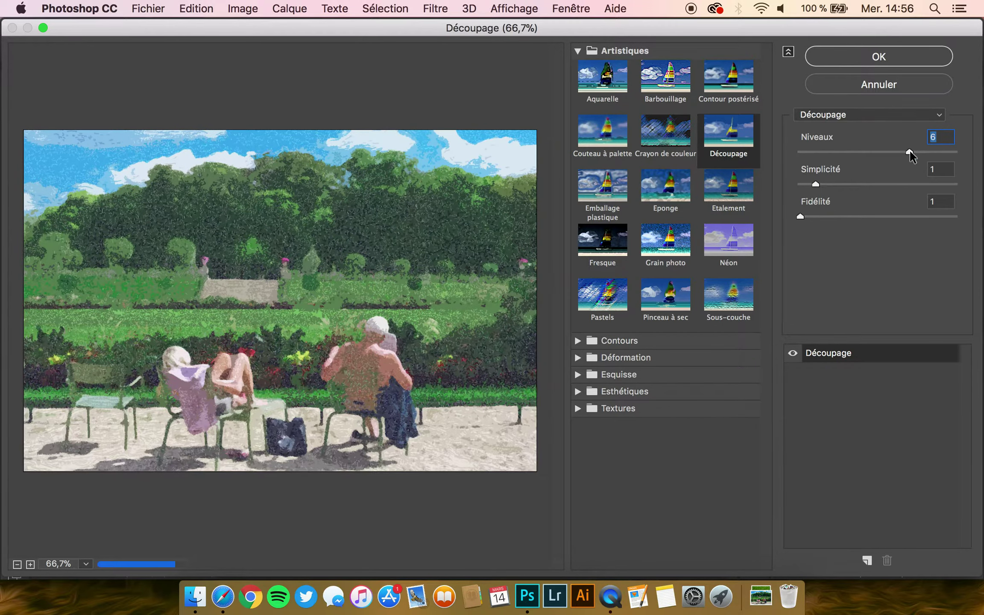
left_click(954, 152)
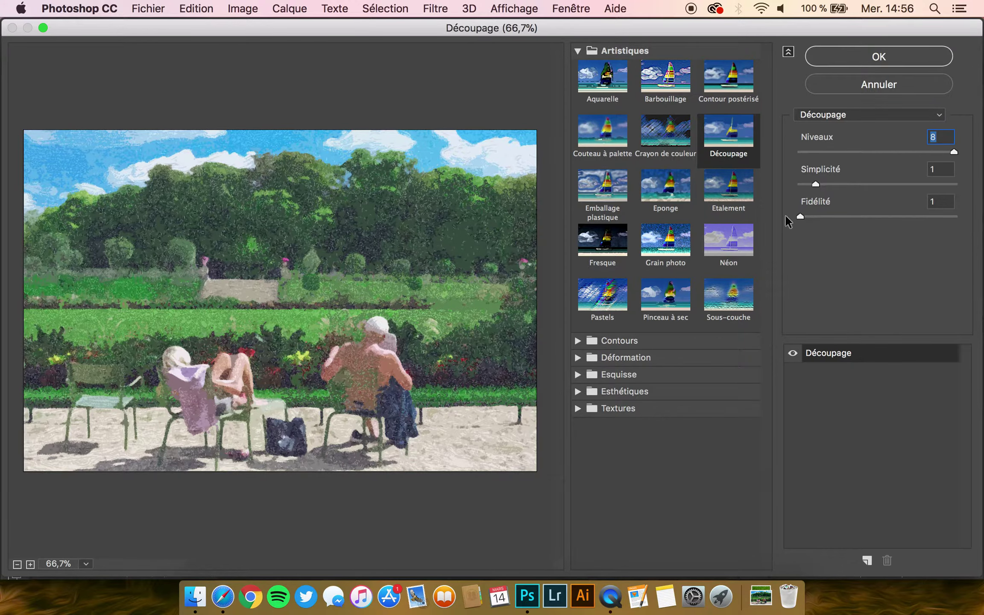
left_click_drag(802, 217, 809, 219)
left_click(876, 57)
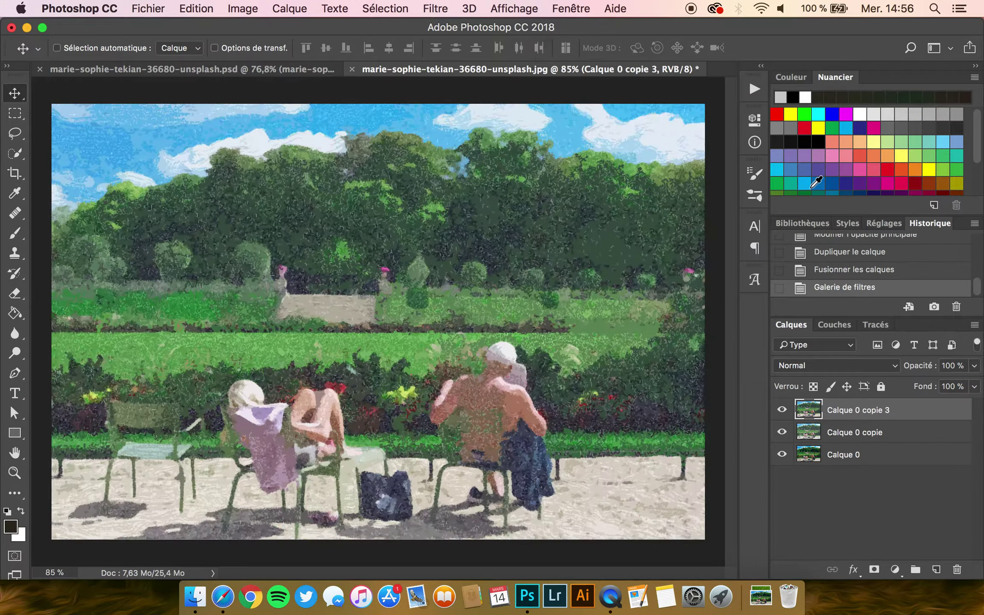
Lower the opacity of Calque 0 copie 3 to 71 %, comparing the image with and without the layer.
left_click(974, 367)
mouse_move(971, 371)
left_mouse_down()
mouse_move(953, 386)
mouse_move(963, 386)
left_mouse_up()
left_click(782, 410)
left_click(782, 410)
left_click(782, 410)
left_click(782, 410)
left_click(972, 367)
left_click_drag(960, 384, 952, 384)
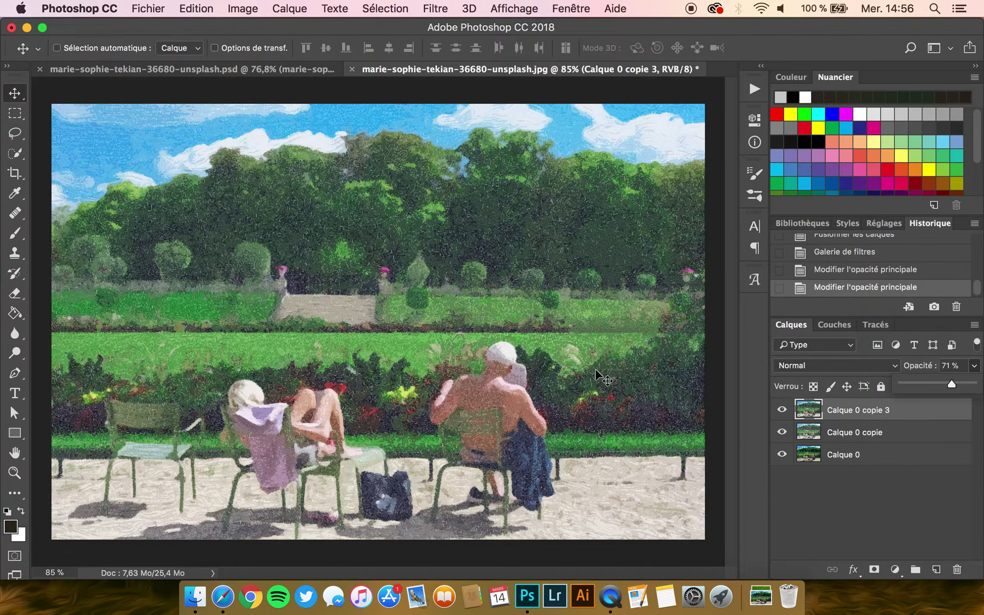
Compare the current painting with the version in the marie-sophie-tekian-36680-unsplash.psd document.
scroll(582, 387, "down", 1)
left_click(858, 411)
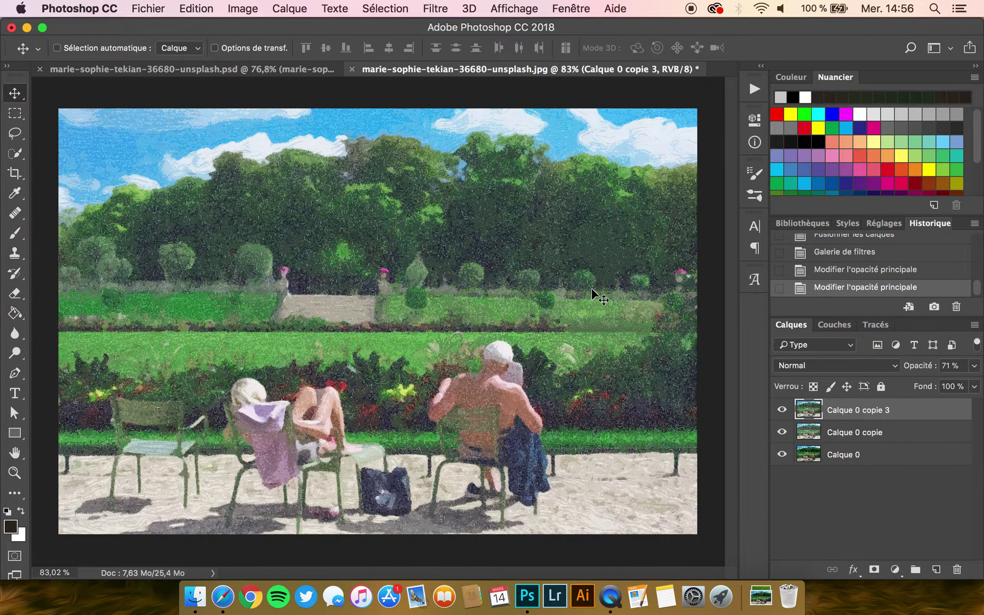
left_click(232, 67)
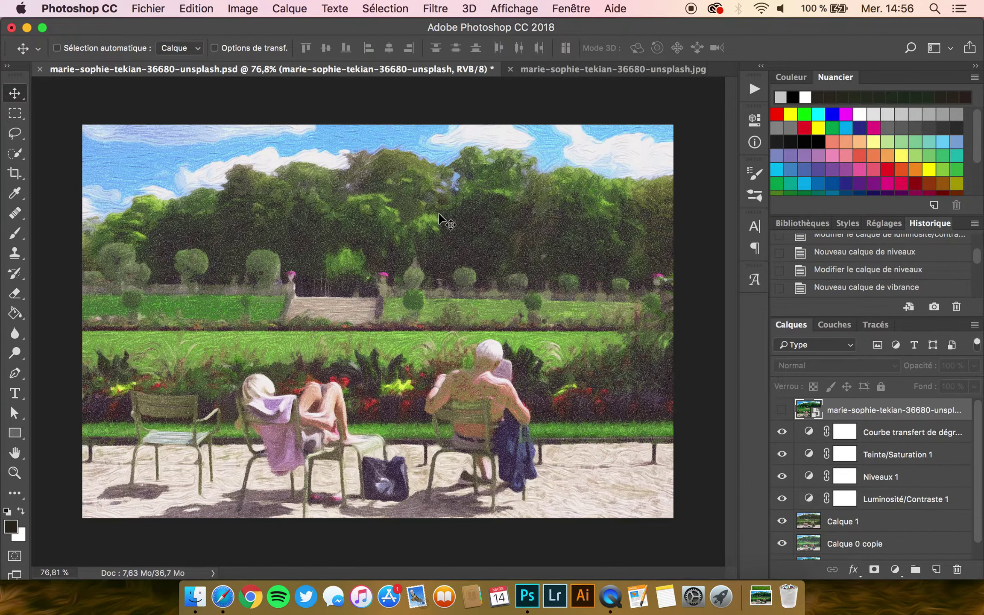
left_click(622, 67)
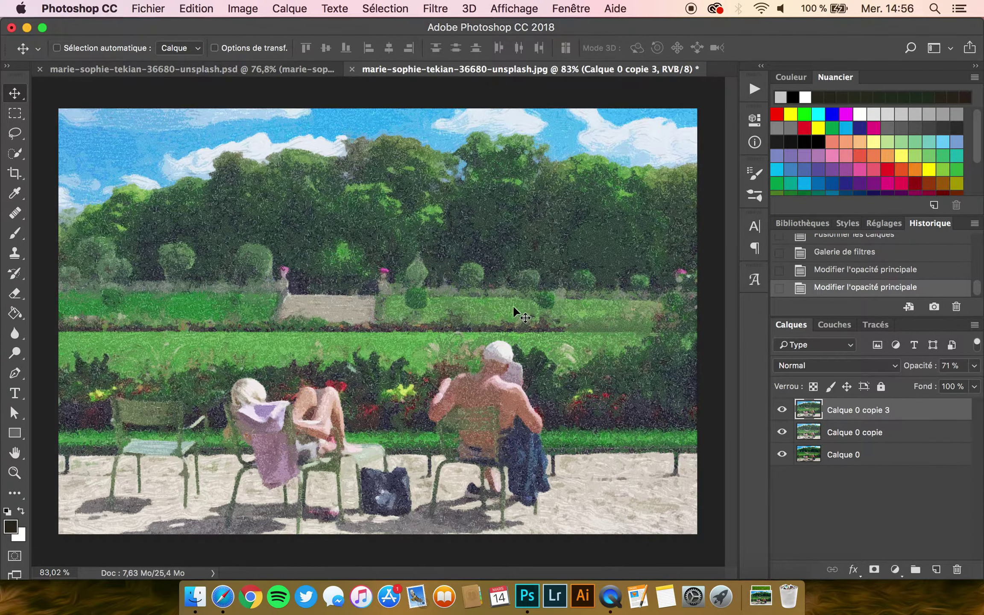
Add a Luminosité/Contraste adjustment layer above Calque 0 copie 3 with Luminosité 26 and Contraste -16.
left_click(850, 223)
left_click(883, 223)
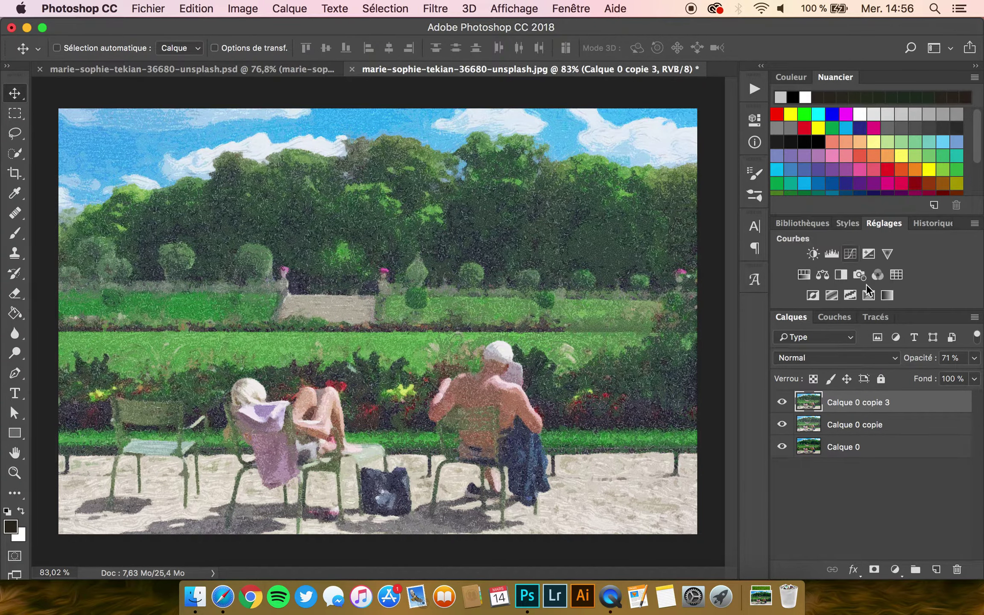
left_click(813, 254)
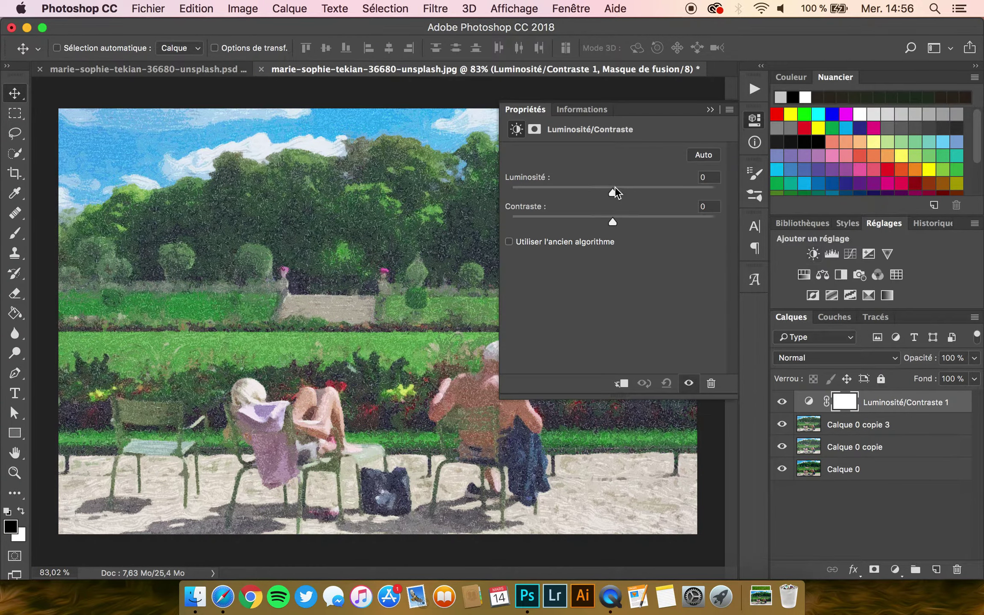
left_click_drag(612, 191, 630, 191)
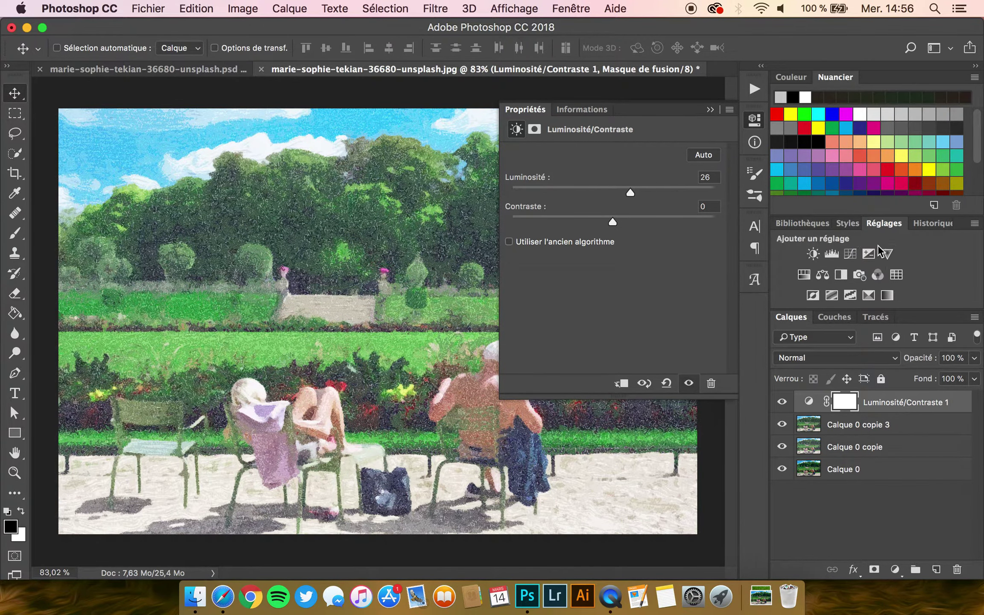
left_click(578, 5)
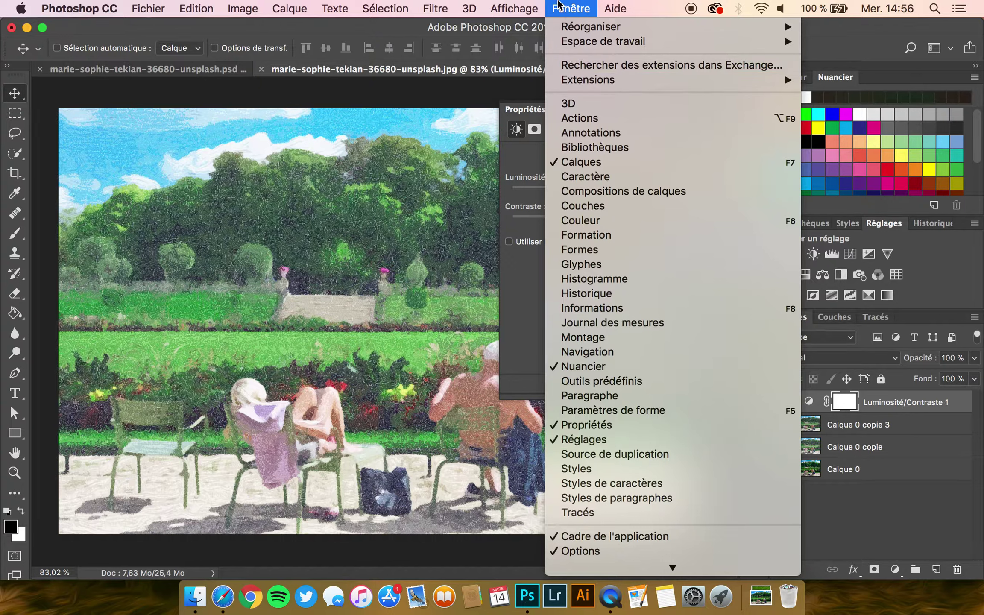
left_click(558, 5)
left_click_drag(618, 218, 580, 221)
left_click(545, 112)
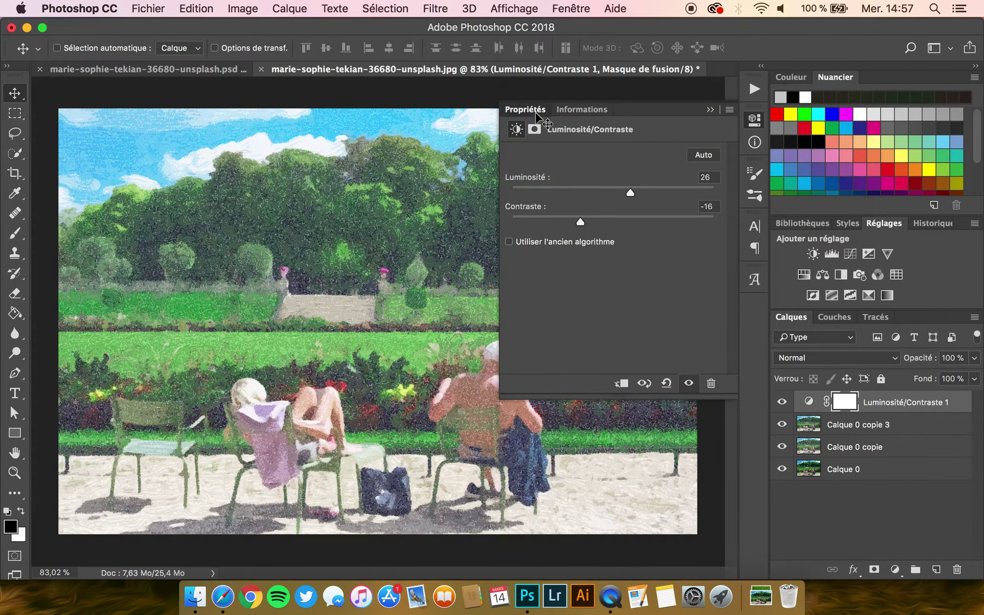
Add a Niveaux adjustment layer on top and limit its output levels to 20 and 239.
left_click(831, 253)
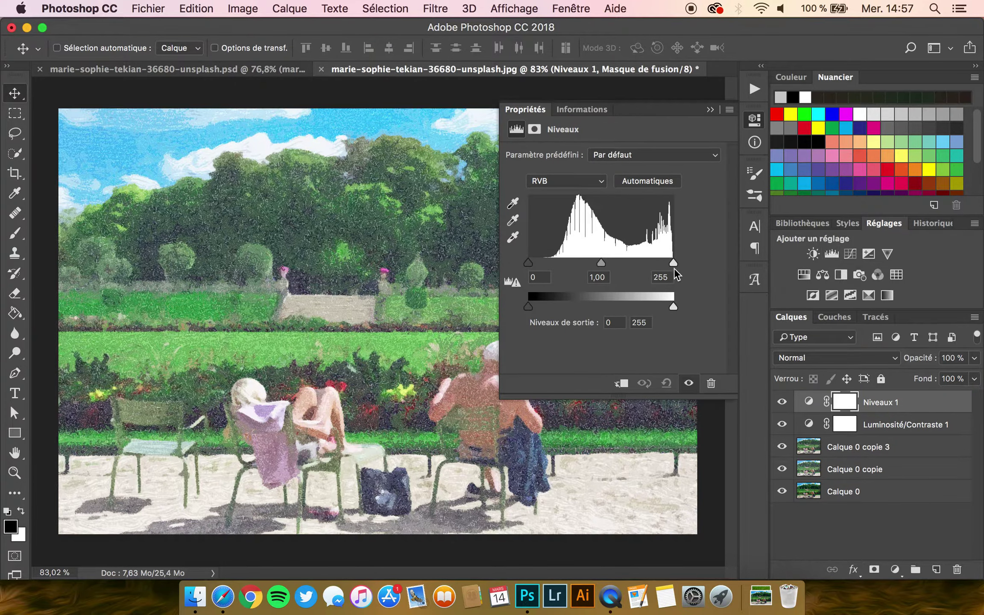
mouse_move(675, 314)
left_mouse_down()
mouse_move(650, 314)
mouse_move(666, 315)
left_mouse_up()
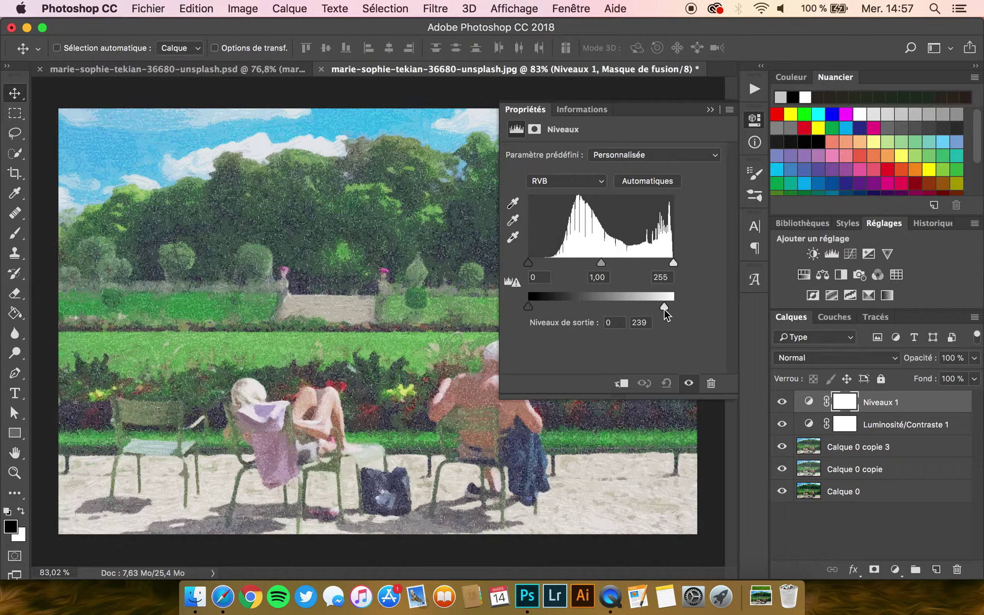
left_click_drag(529, 306, 540, 306)
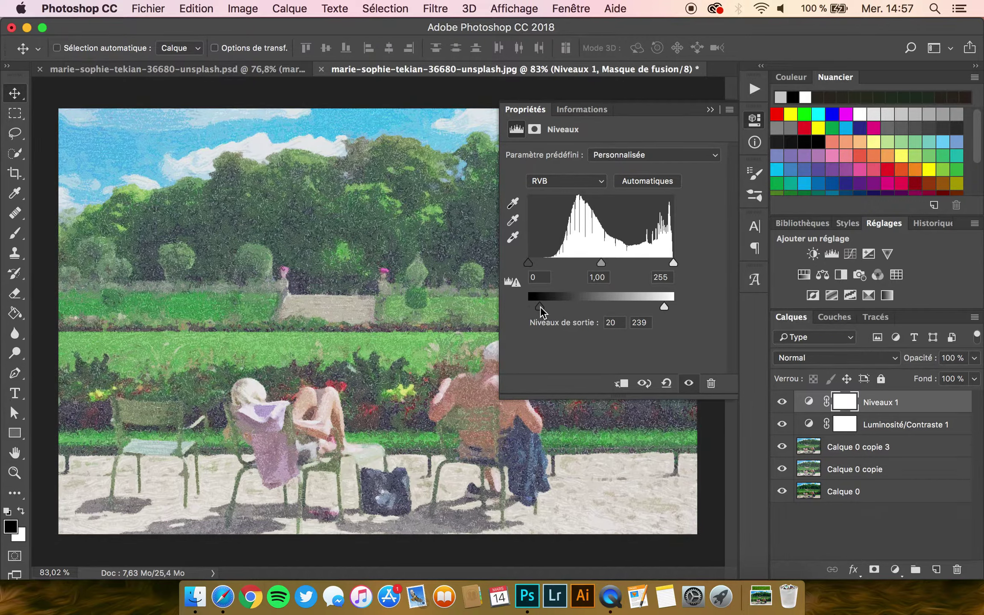
Set the Niveaux input levels to 31, 1,05 and 244 and compare the image with and without the adjustment.
left_click_drag(532, 263, 548, 265)
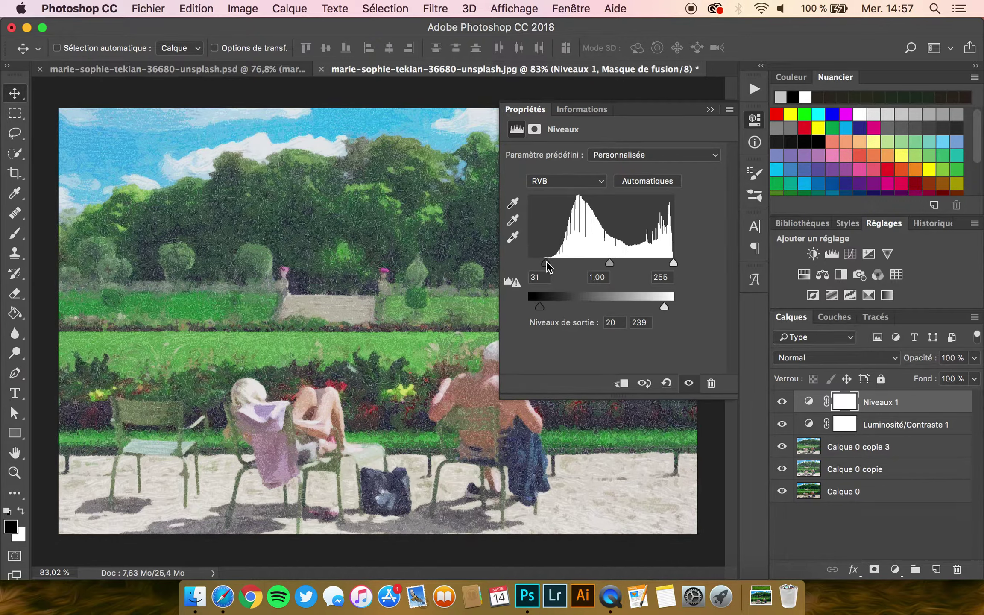
mouse_move(611, 267)
left_mouse_down()
mouse_move(621, 265)
mouse_move(607, 264)
left_mouse_up()
left_click_drag(672, 265, 667, 265)
left_click(783, 403)
left_click(782, 403)
left_click(782, 403)
left_click(783, 403)
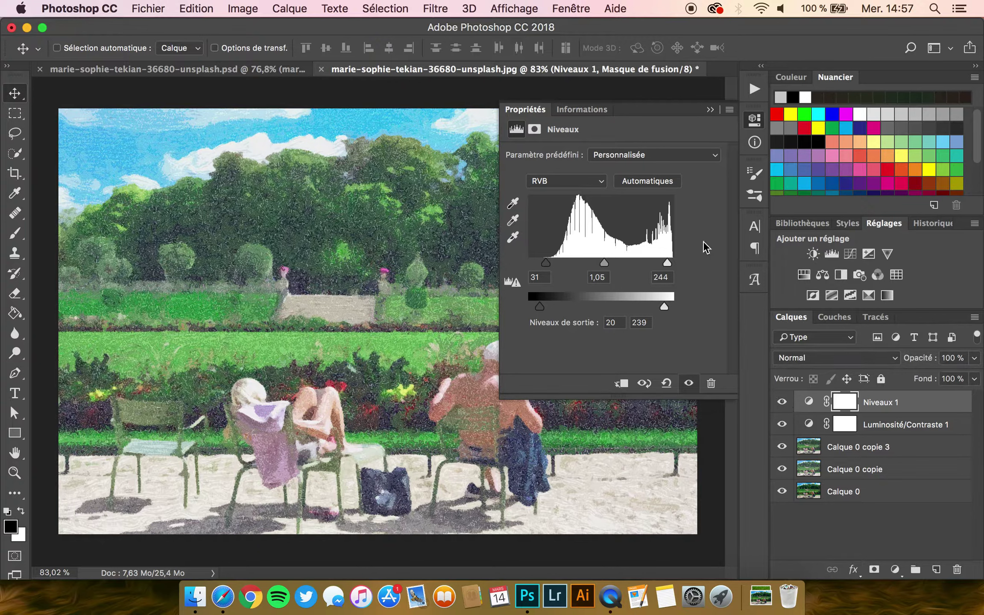
left_click(537, 109)
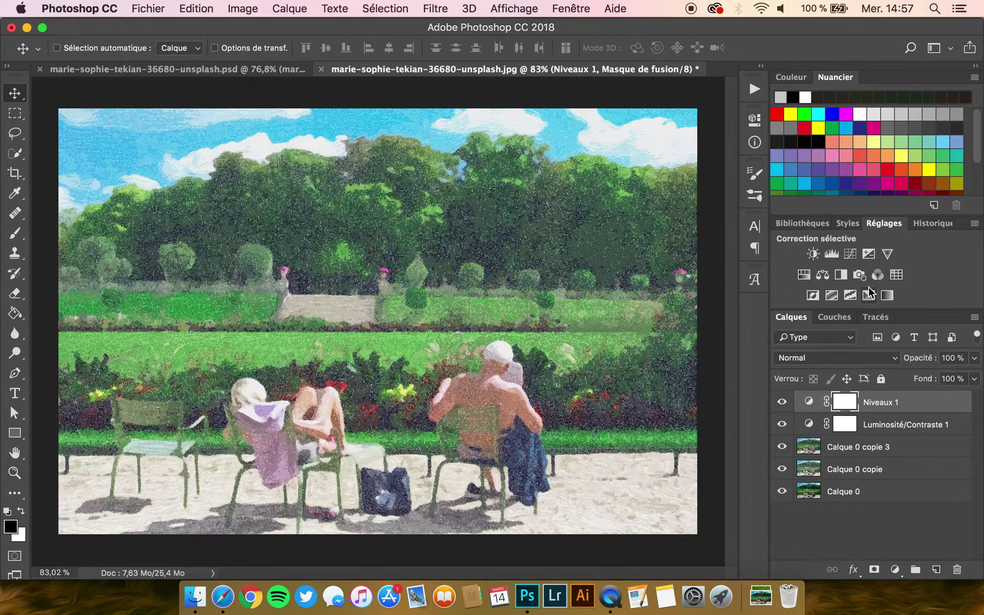
left_click(804, 275)
left_click_drag(612, 239, 638, 240)
left_click(532, 110)
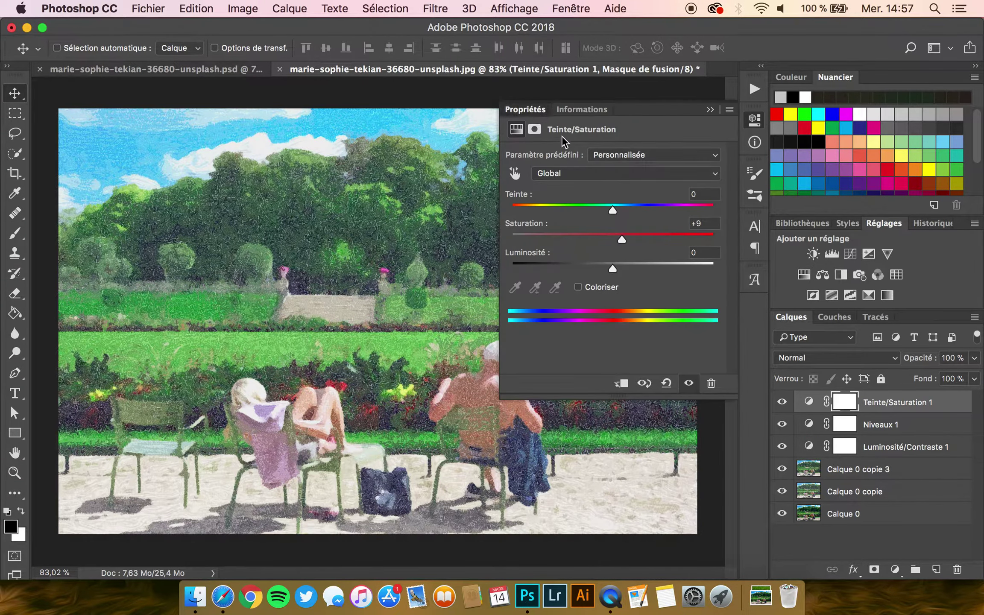
key("BackSpace")
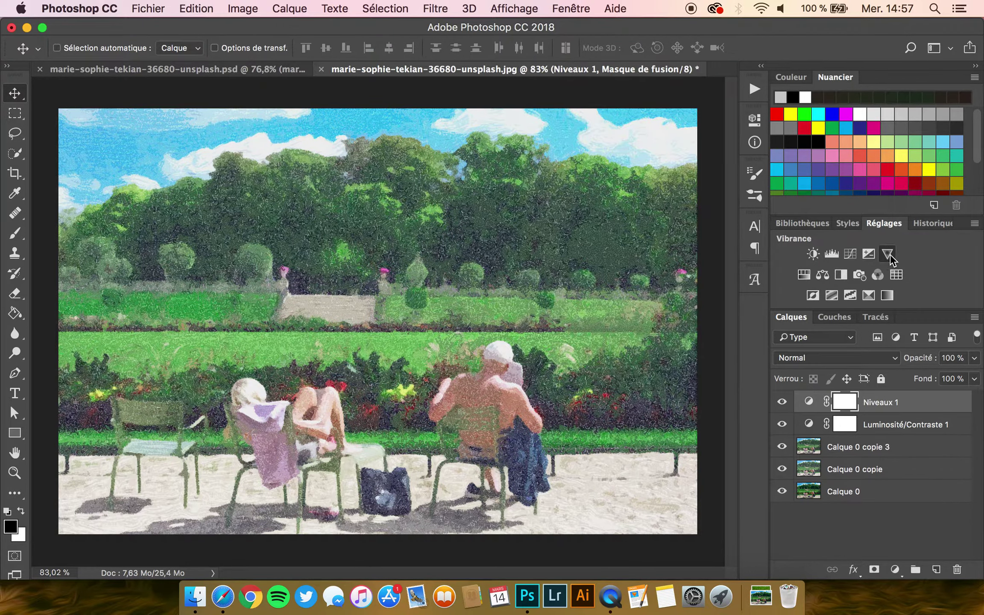
Add a Vibrance adjustment layer above Niveaux 1 with Vibrance +25 and Saturation +6.
left_click(888, 254)
left_click_drag(614, 167, 619, 200)
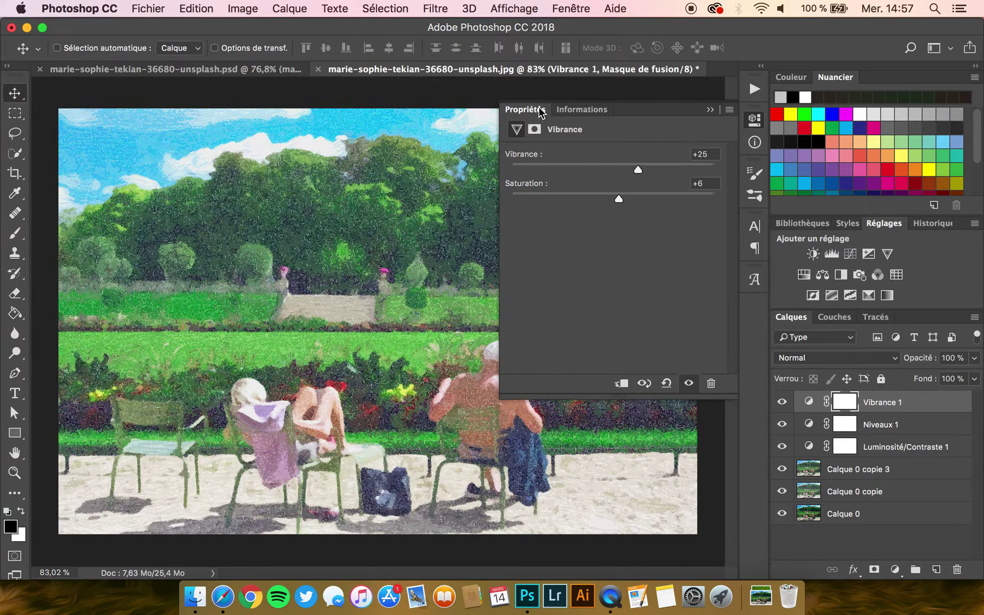
double_click(540, 109)
Add a Teinte/Saturation adjustment layer on top and set the Verts range to Saturation +26 and Luminosité +8.
left_click(805, 274)
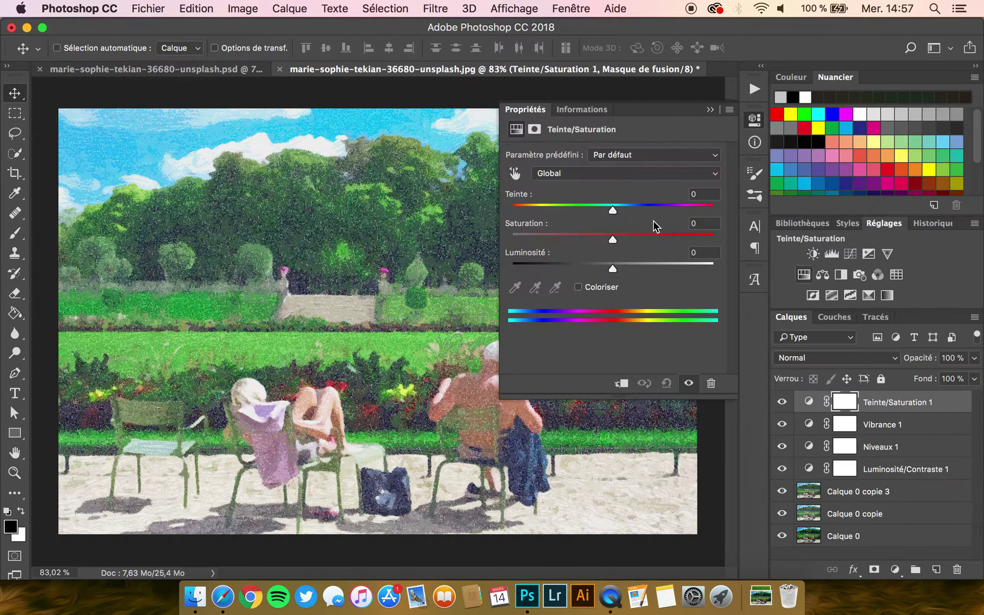
left_click(584, 171)
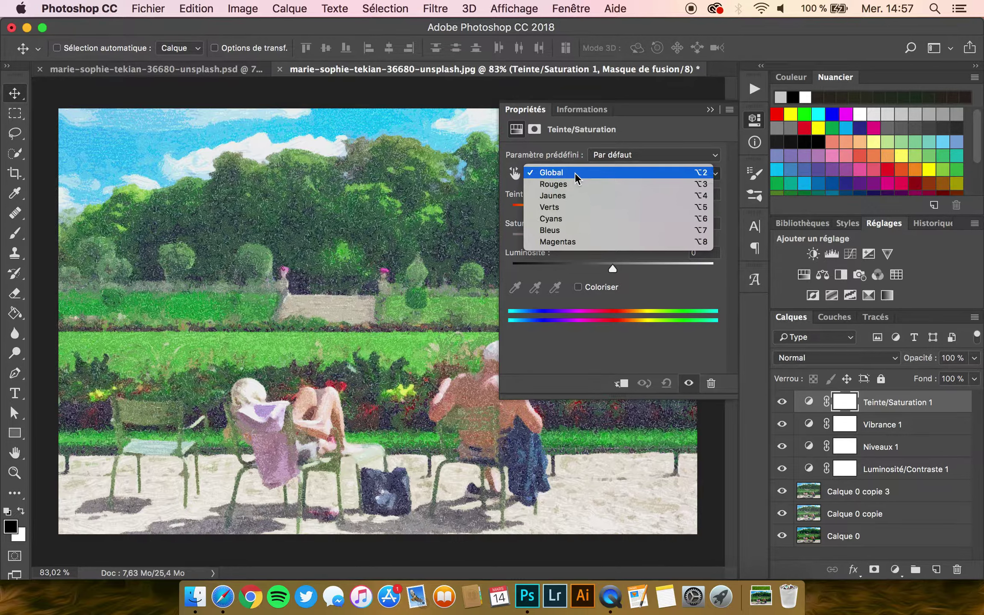
left_click(564, 207)
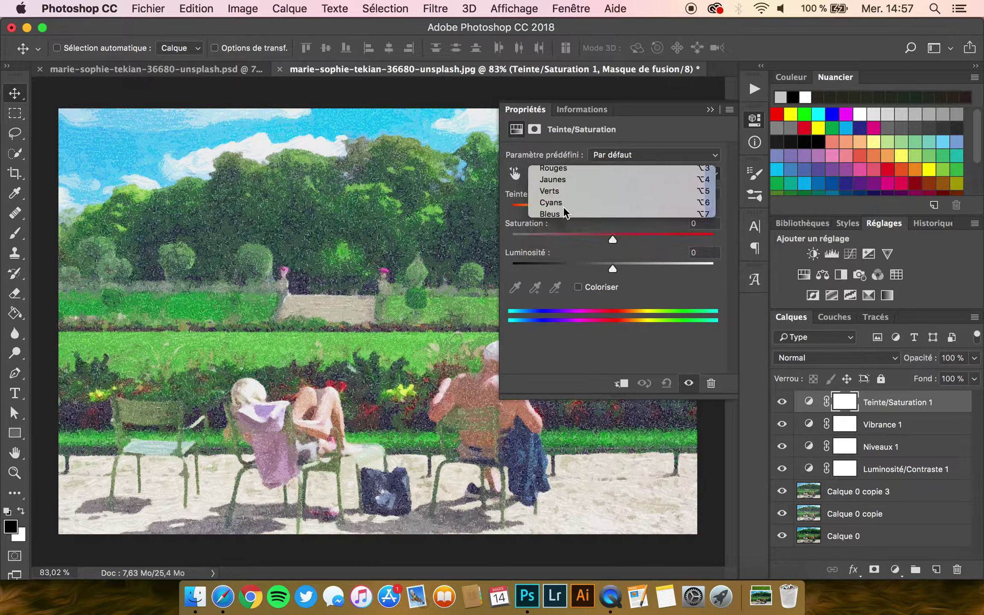
left_click_drag(613, 239, 639, 247)
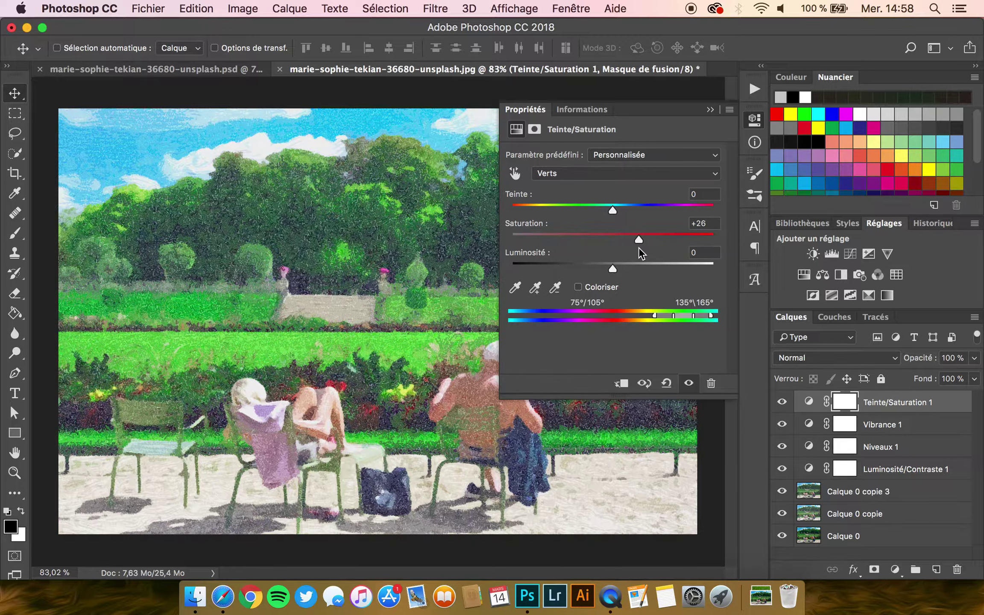
mouse_move(605, 209)
left_mouse_down()
mouse_move(620, 208)
mouse_move(609, 207)
left_mouse_up()
mouse_move(612, 270)
left_mouse_down()
mouse_move(599, 271)
mouse_move(622, 271)
left_mouse_up()
In the Teinte/Saturation 1 adjustment, set the Cyans saturation to +17 and the Bleus saturation to +20.
left_click(571, 173)
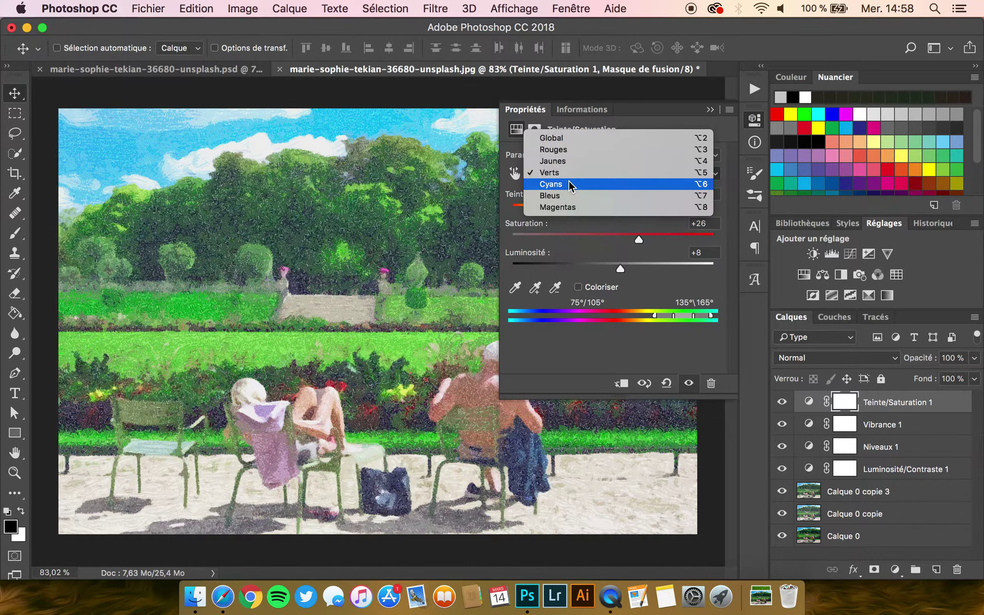
left_click(564, 186)
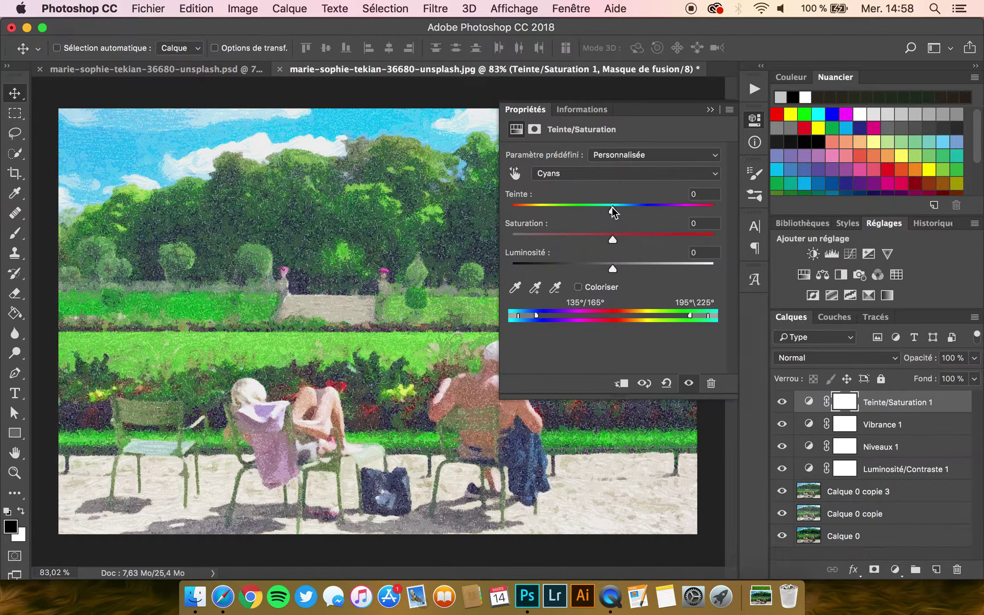
mouse_move(614, 238)
left_mouse_down()
mouse_move(635, 237)
mouse_move(626, 233)
left_mouse_up()
left_click(589, 176)
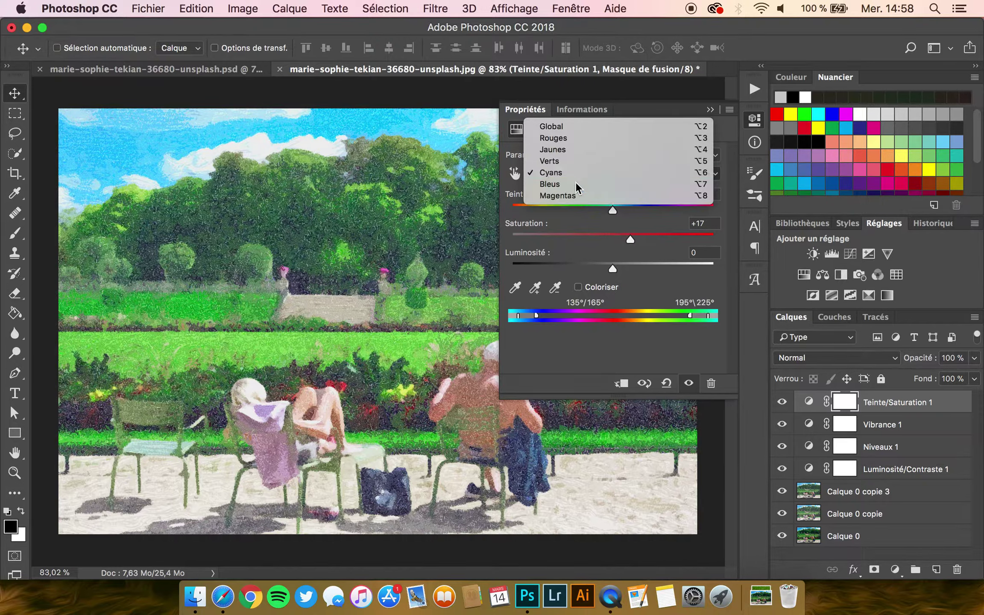
left_click(588, 185)
mouse_move(613, 236)
left_mouse_down()
mouse_move(644, 234)
mouse_move(621, 237)
left_mouse_up()
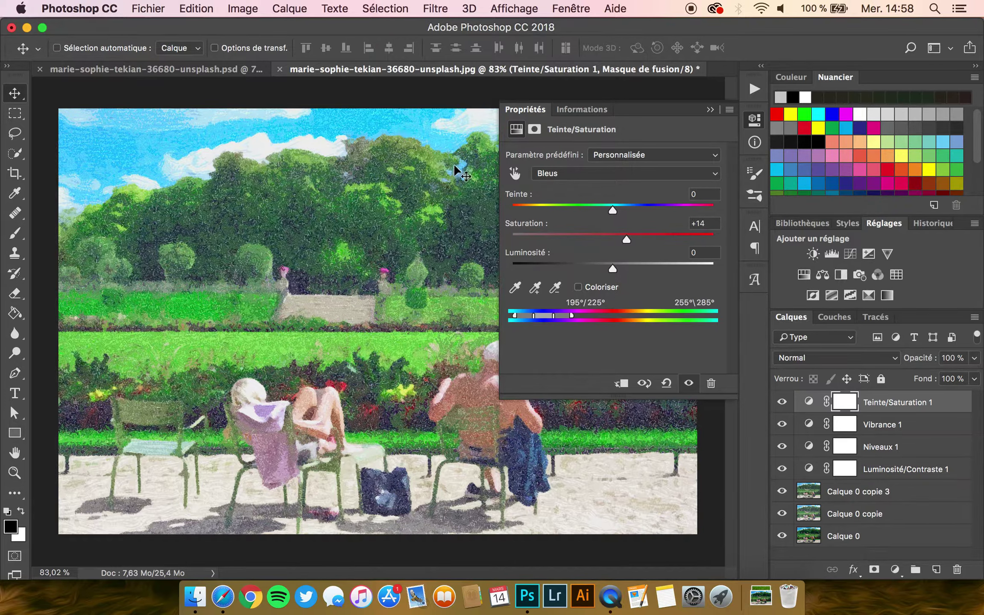
mouse_move(628, 239)
left_mouse_down()
mouse_move(583, 238)
mouse_move(632, 239)
left_mouse_up()
Set the Jaunes saturation to +19 and compare the whole image with and without the Teinte/Saturation 1 layer.
left_click(572, 173)
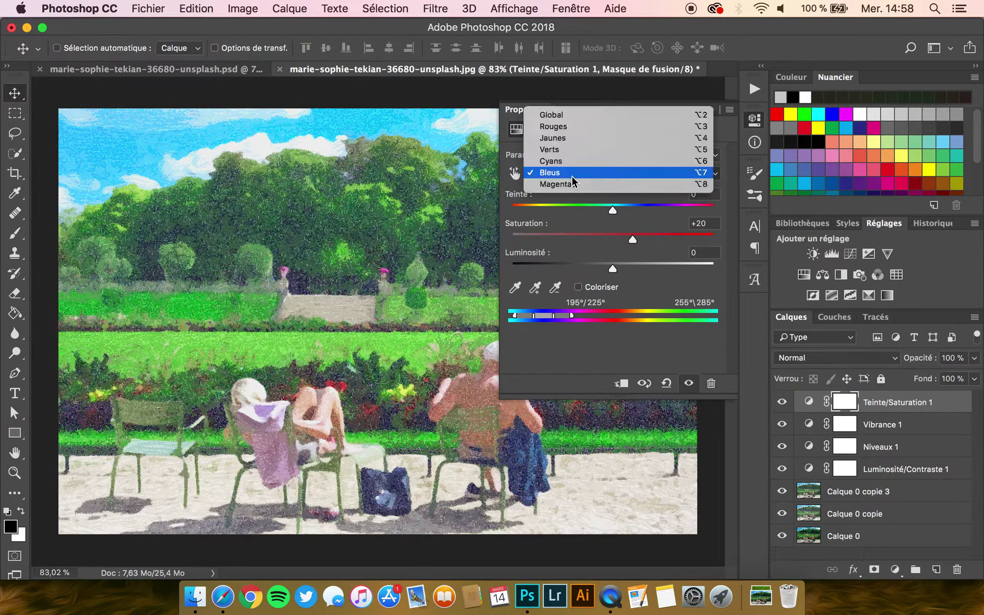
left_click(566, 137)
left_click(633, 235)
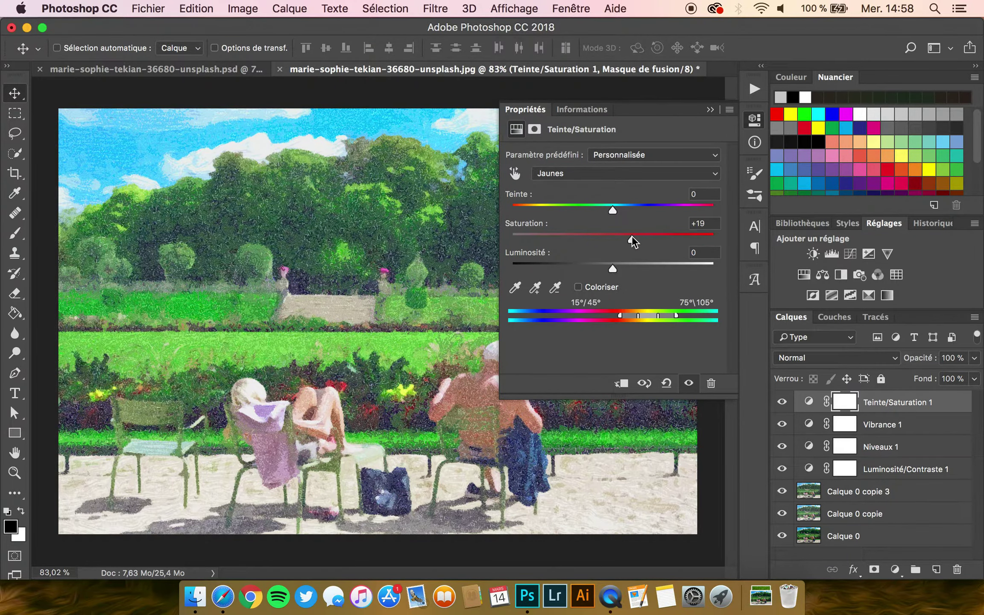
left_click(533, 109)
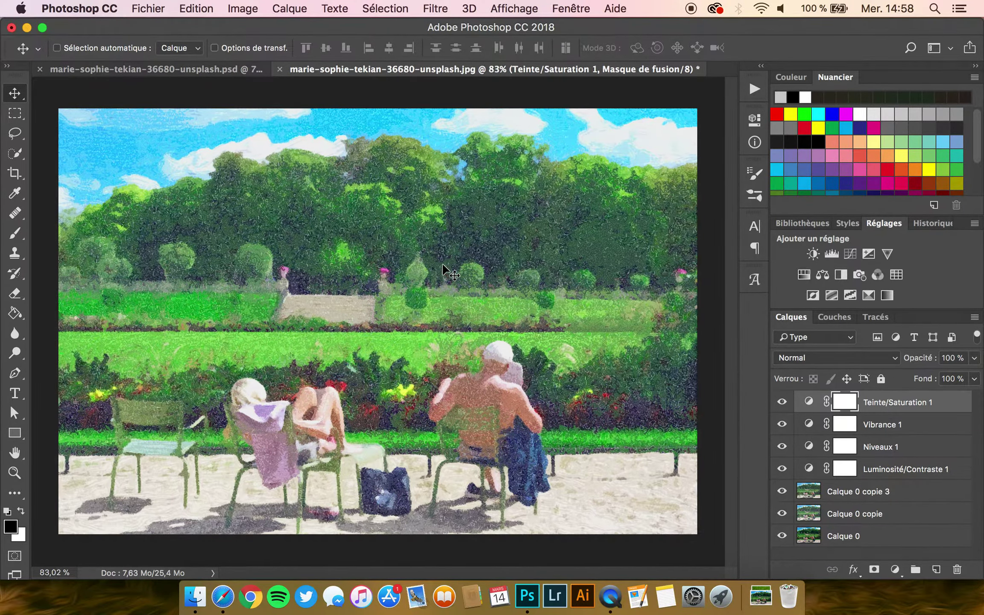
scroll(442, 263, "down", 3)
left_click(783, 402)
left_click(783, 403)
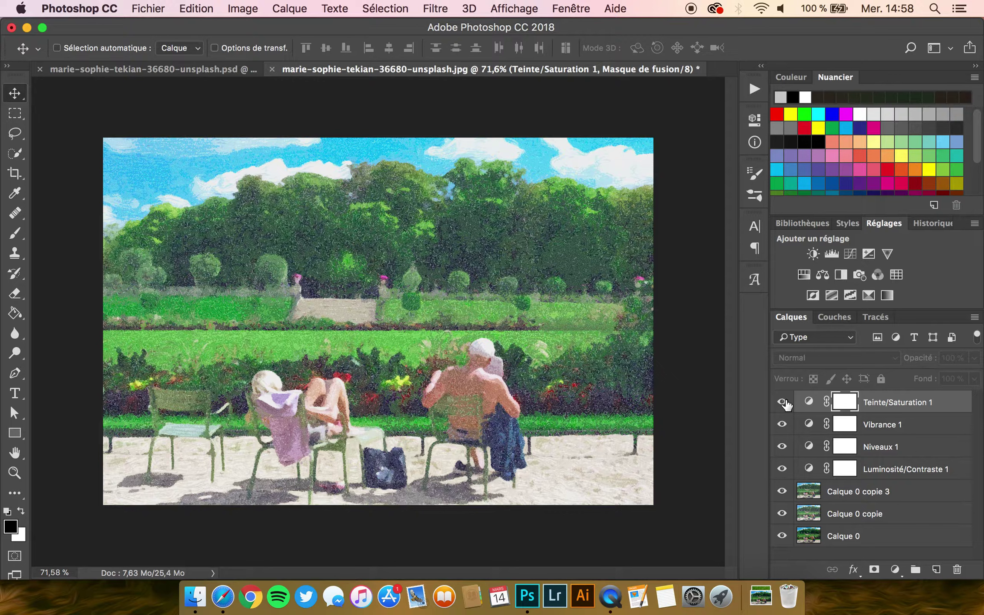
Add a Courbe de transfert de dégradé adjustment layer on top using the dark-brown-to-orange gradient preset.
left_click(887, 295)
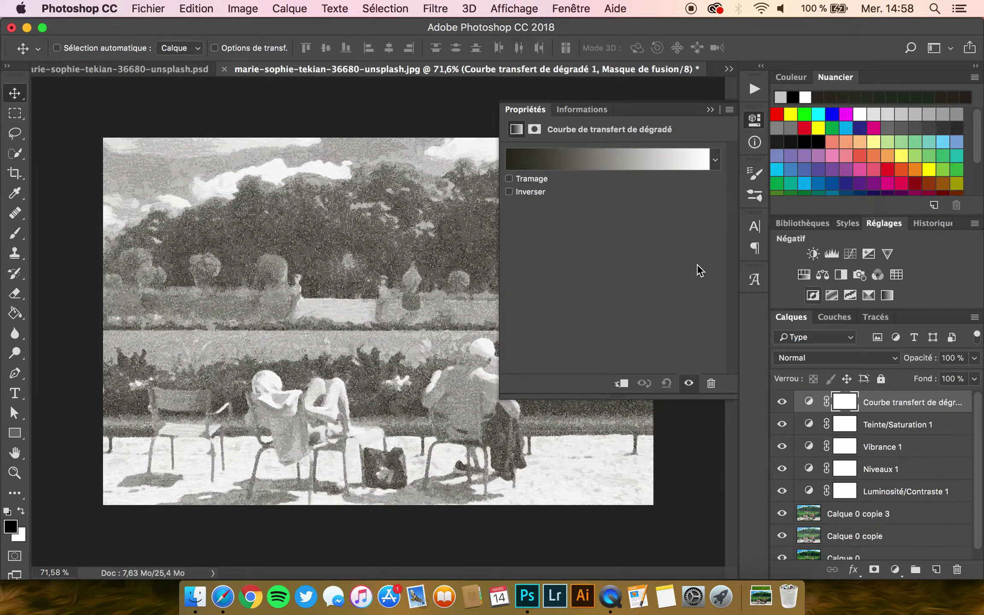
left_click(715, 160)
left_click(715, 160)
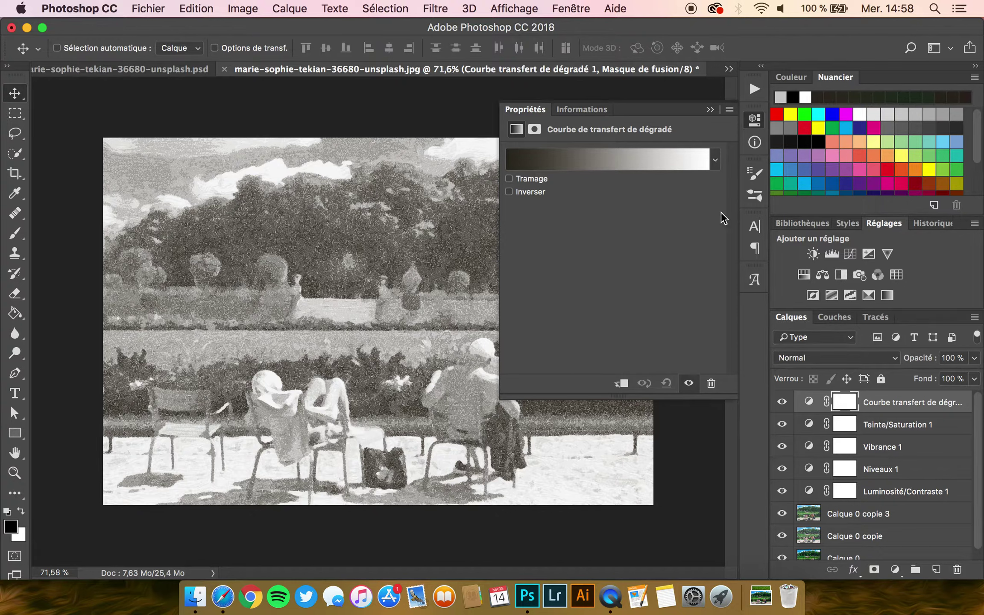
left_click(714, 153)
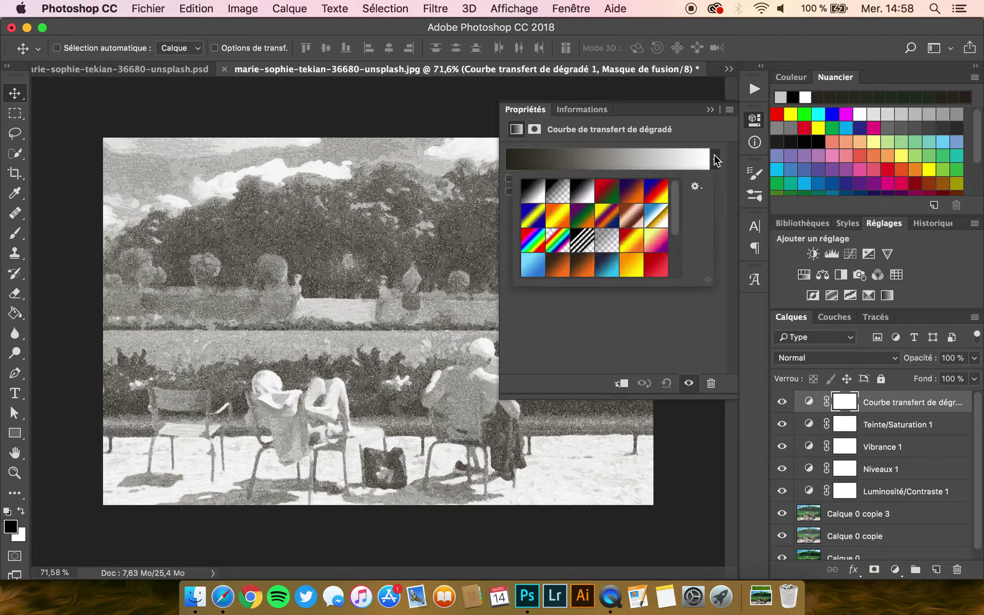
left_click(607, 265)
left_click(588, 264)
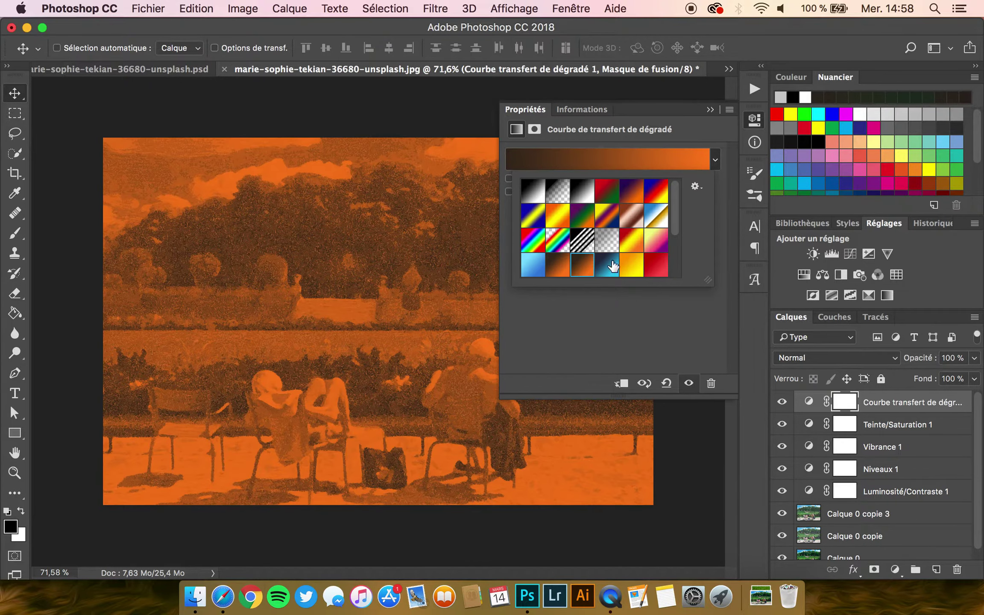
left_click(725, 234)
Set the gradient map layer's blend mode to Eclaircir and its opacity to 29 %.
left_click(858, 358)
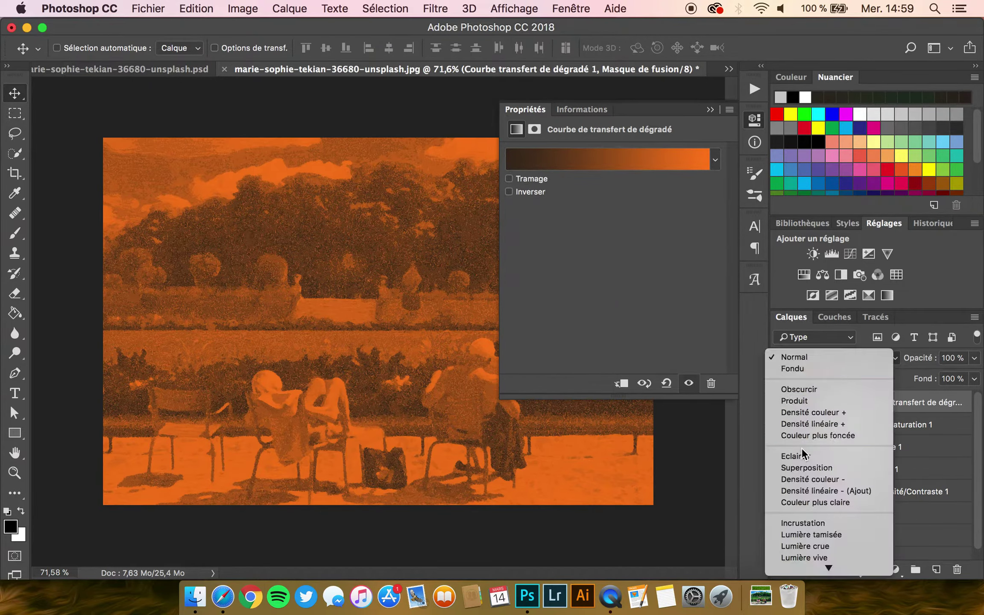
left_click(806, 457)
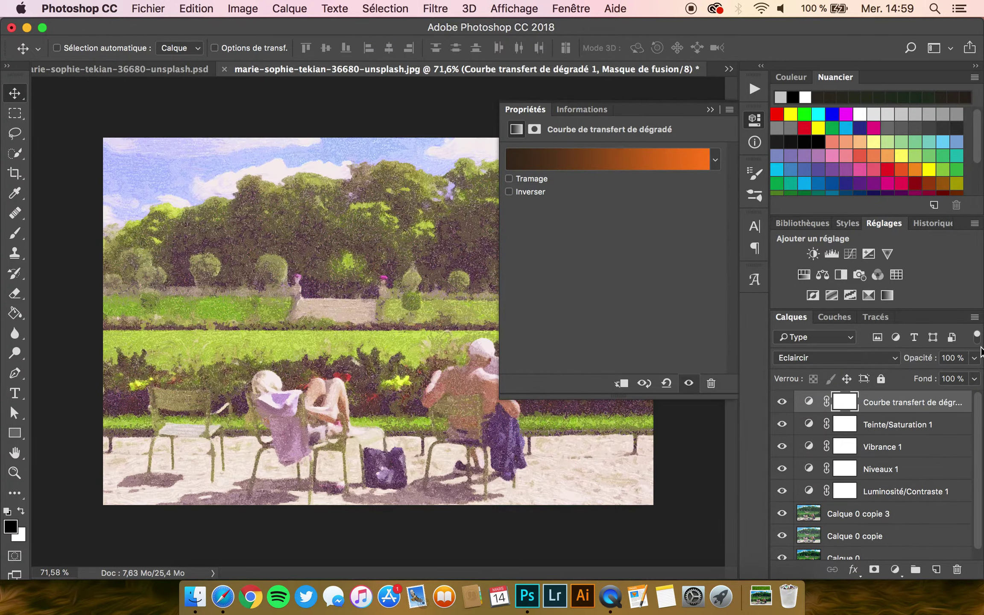
left_click_drag(974, 362, 922, 375)
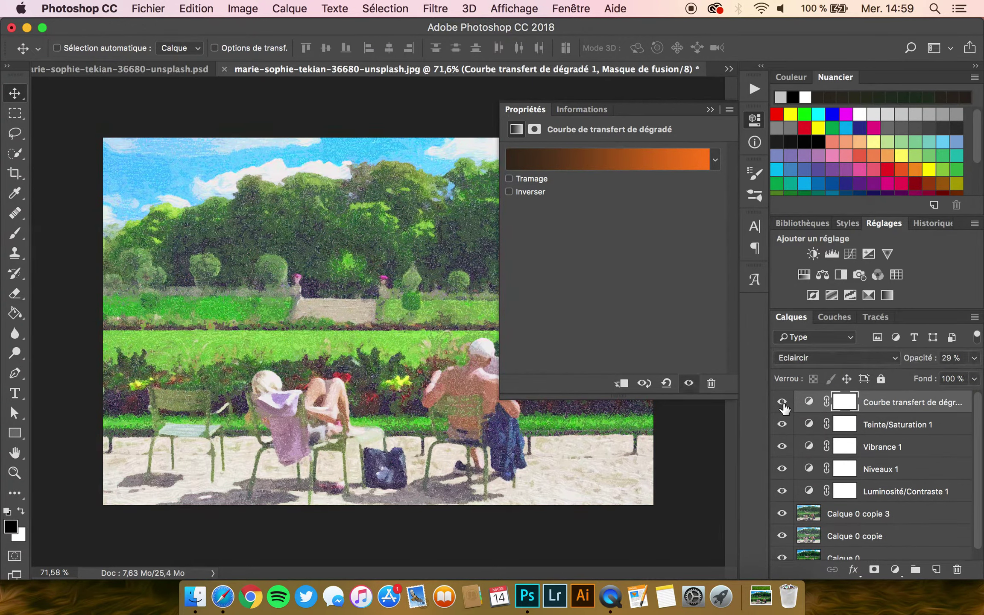
Try the red and purple presets for the gradient map, then apply the dark-to-bright green gradient.
left_click(642, 160)
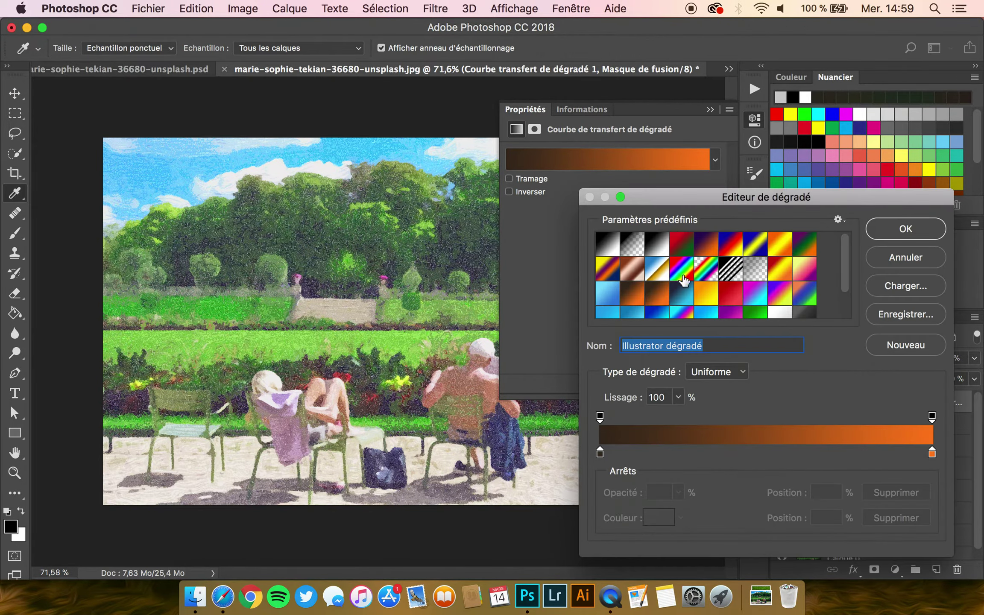
left_click(714, 299)
left_click(732, 296)
scroll(732, 296, "down", 2)
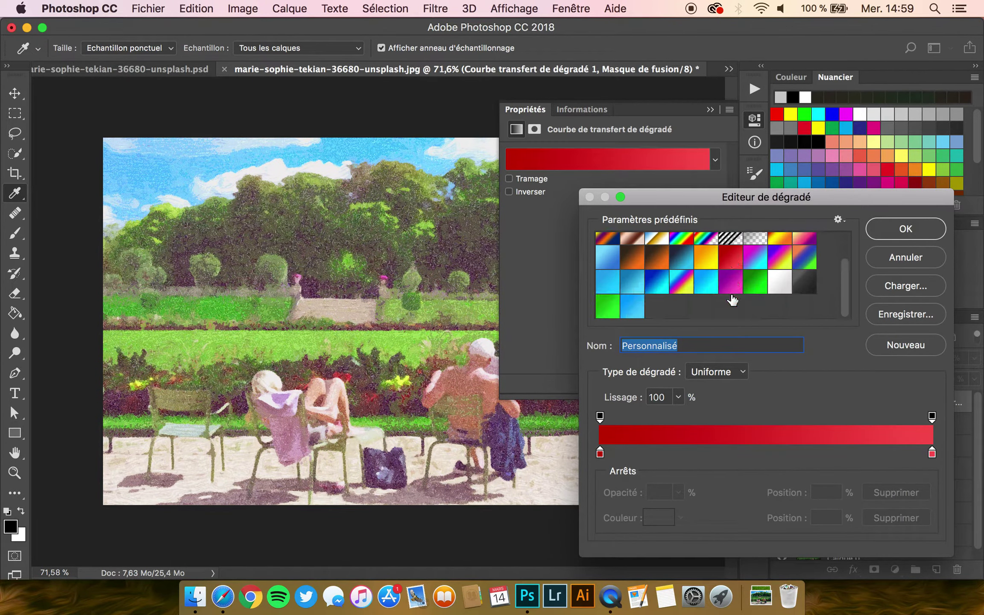
left_click(747, 283)
left_click(726, 288)
left_click(753, 290)
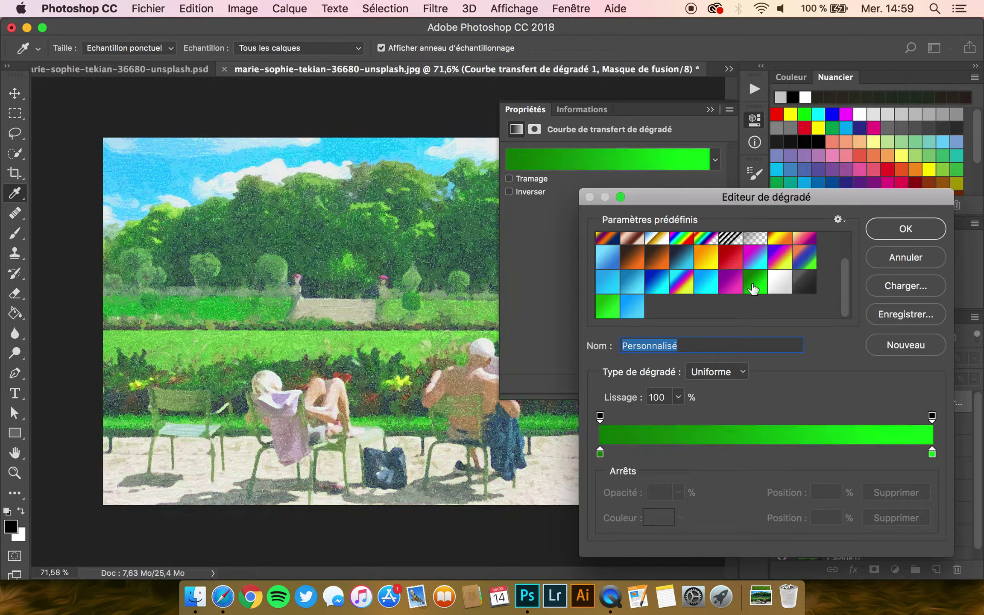
left_click(732, 290)
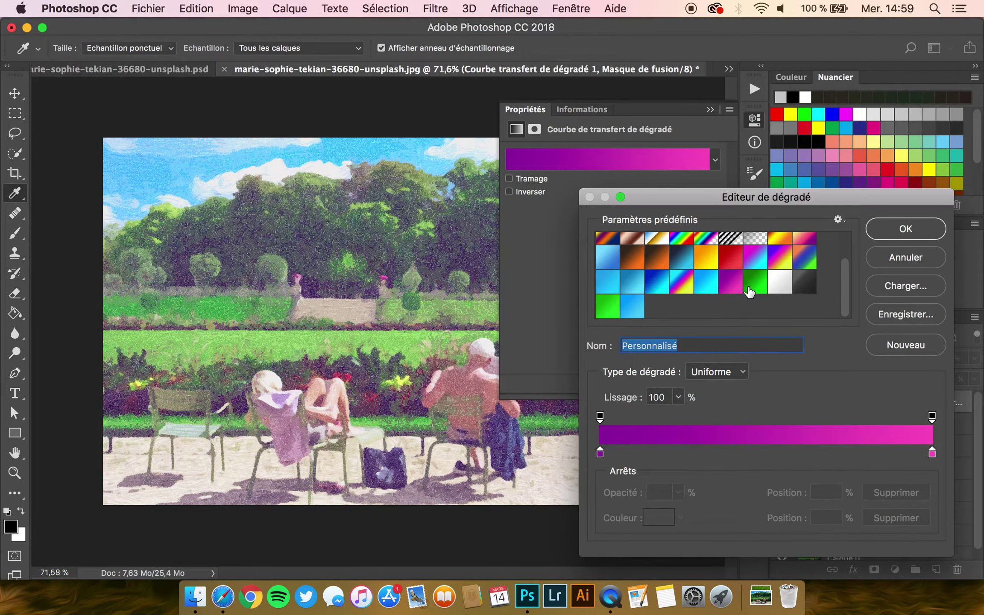
left_click(752, 292)
left_click(906, 229)
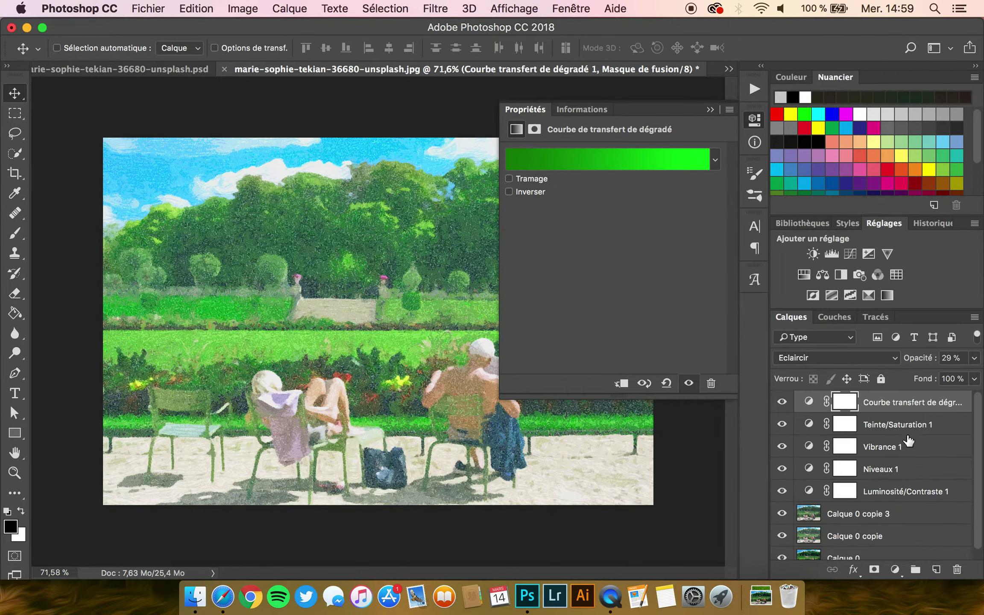
Lower the gradient map layer's opacity to 15 % and compare the image with and without that layer.
left_click(975, 359)
left_click_drag(923, 375, 913, 374)
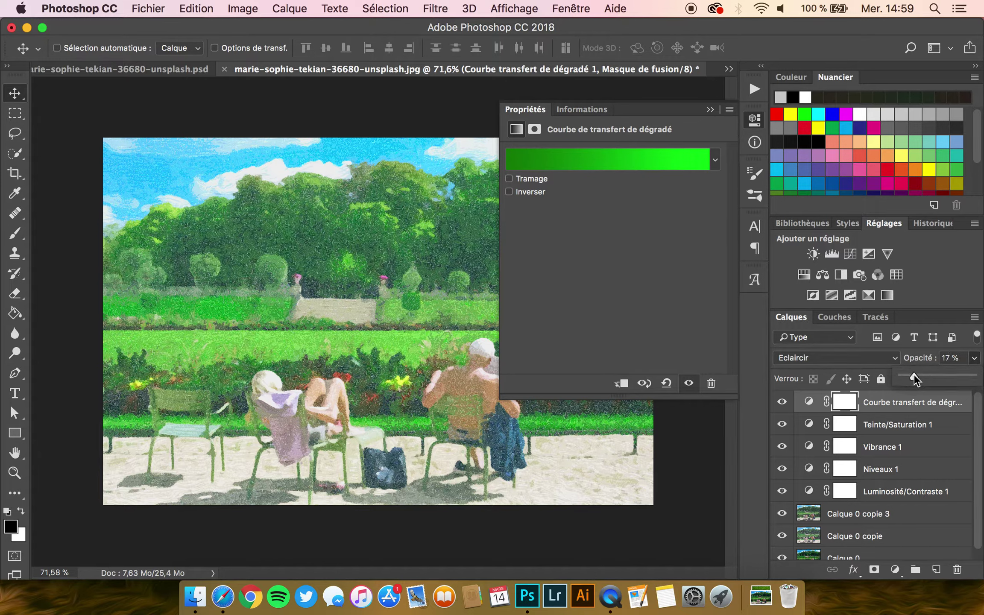
left_click(783, 402)
left_click(784, 405)
left_click(784, 404)
left_click(784, 404)
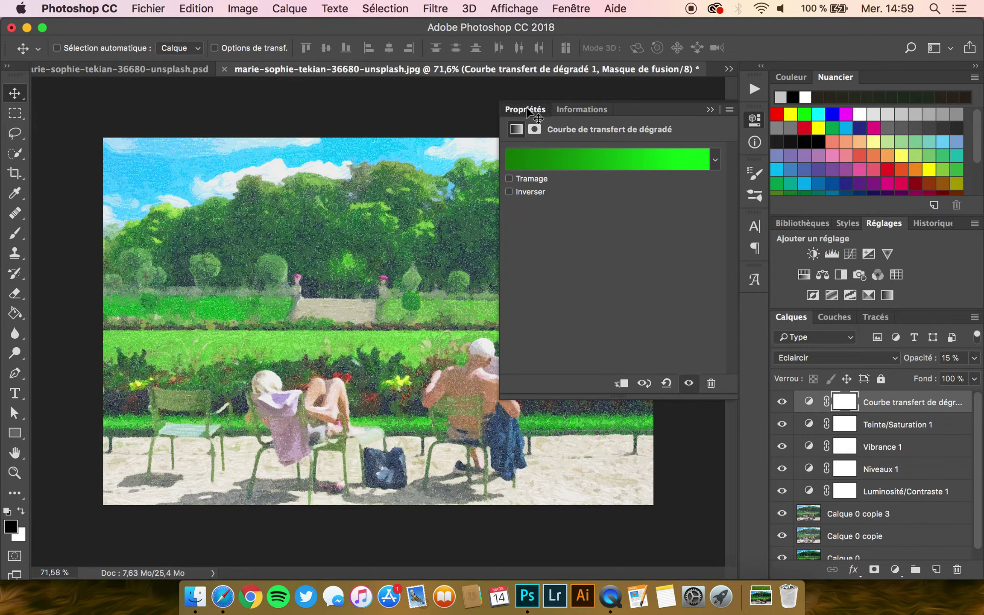
Compare the unobstructed image with and without the gradient map layer and the Teinte/Saturation 1 layer.
left_click(526, 106)
left_click(783, 402)
left_click(783, 403)
left_click(781, 425)
left_click(782, 426)
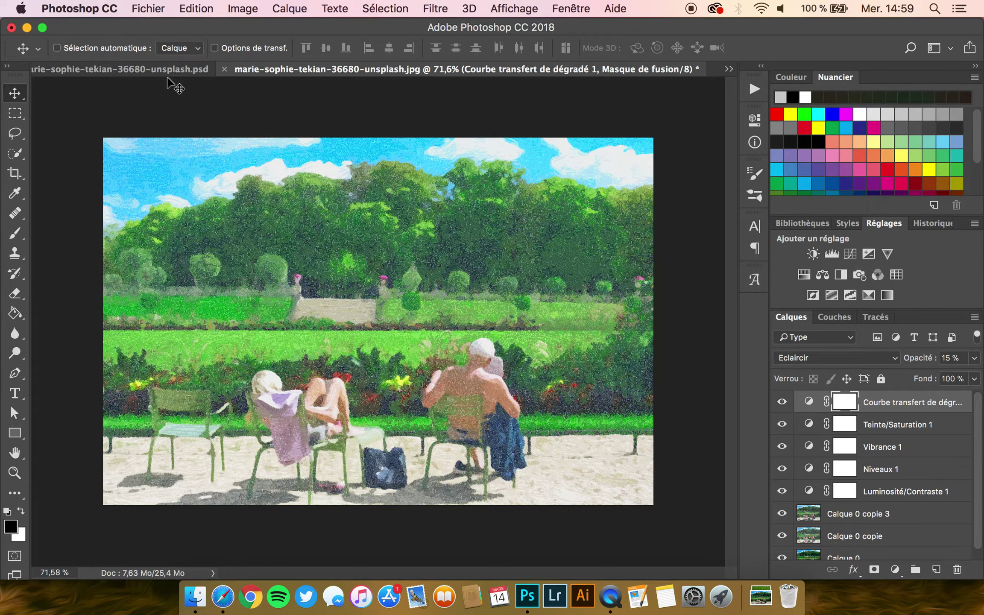
Compare the result with the earlier painting version in marie-sophie-tekian-36680-unsplash.psd and return to the JPG document.
left_click(136, 67)
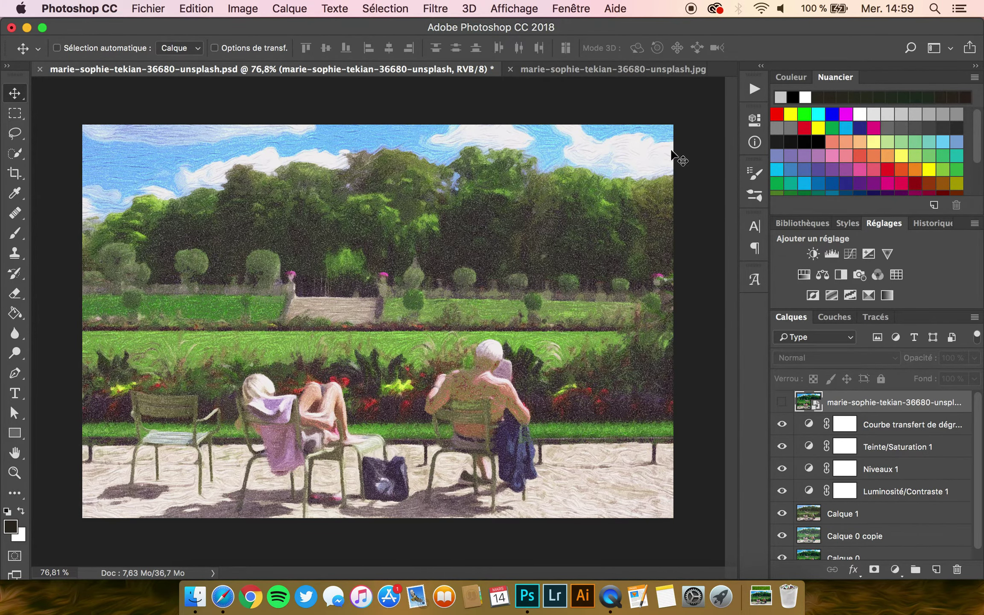
left_click(584, 75)
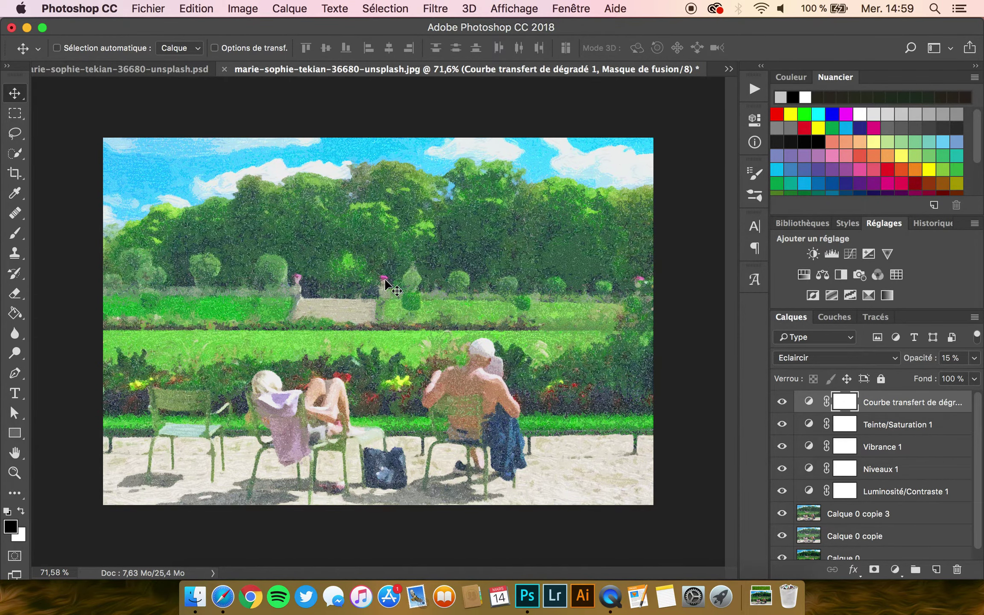
left_click(118, 68)
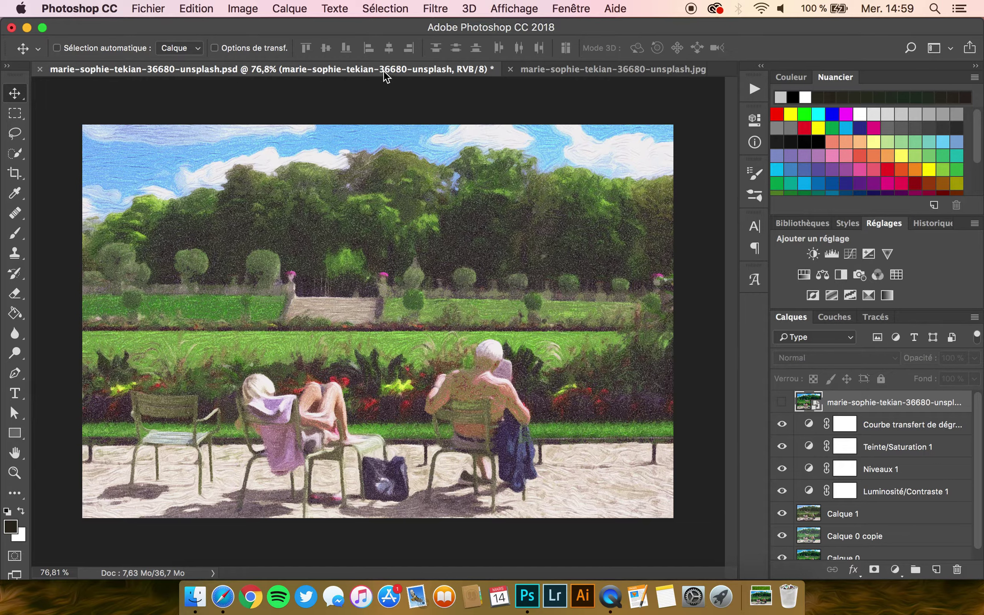
left_click(589, 70)
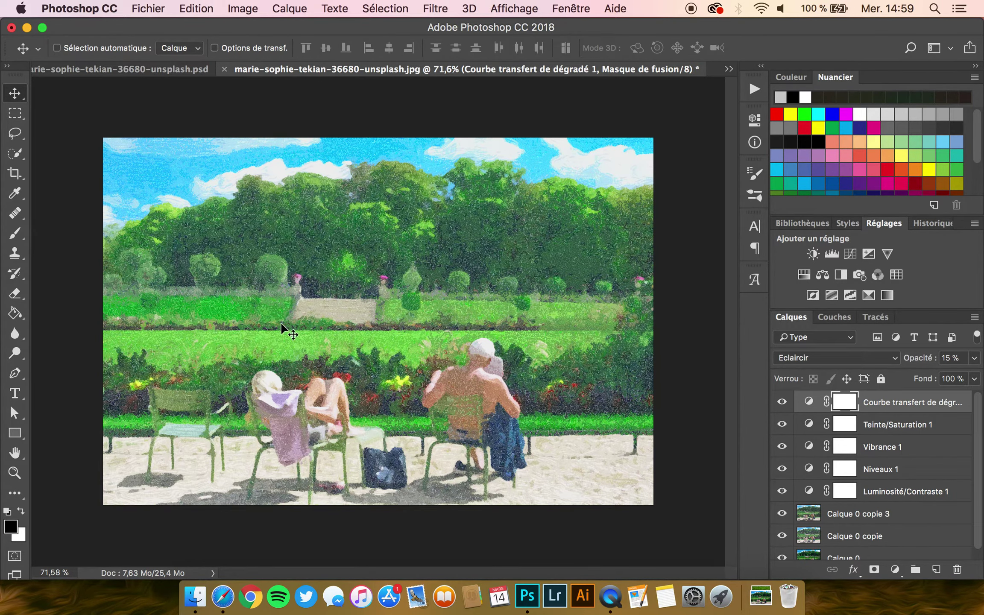